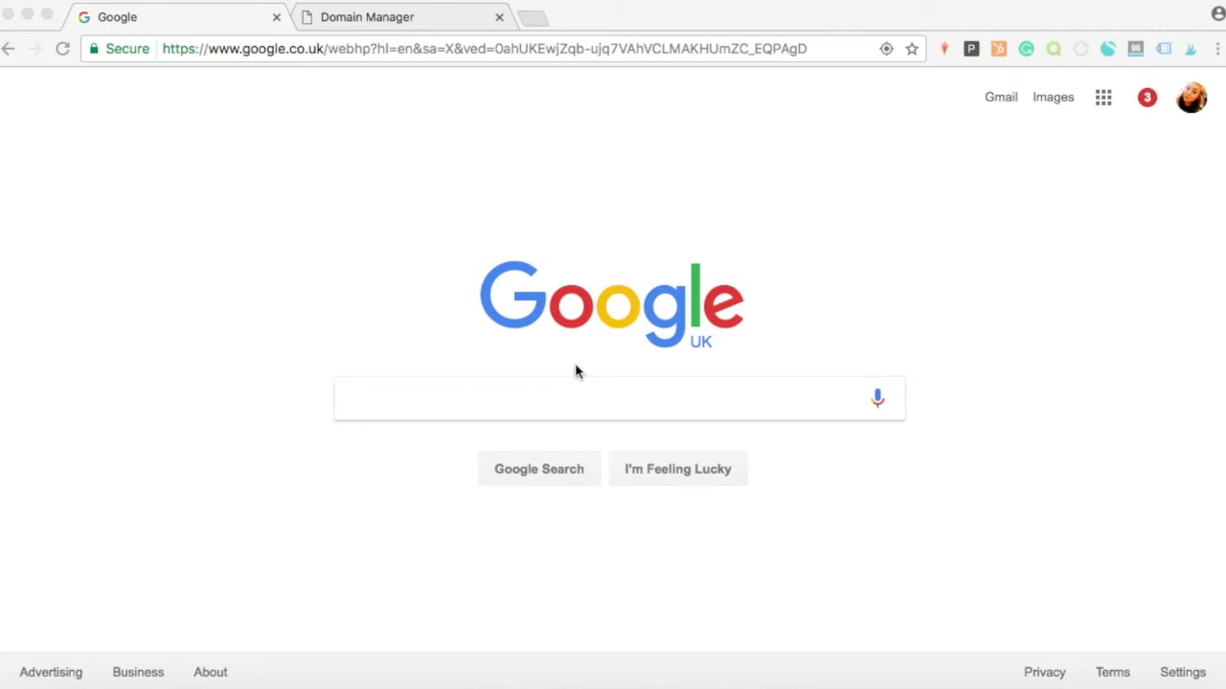
# Search Google for 'zoho mail' and open the Zoho Mail site from the results.
pyautogui.click(464, 396)
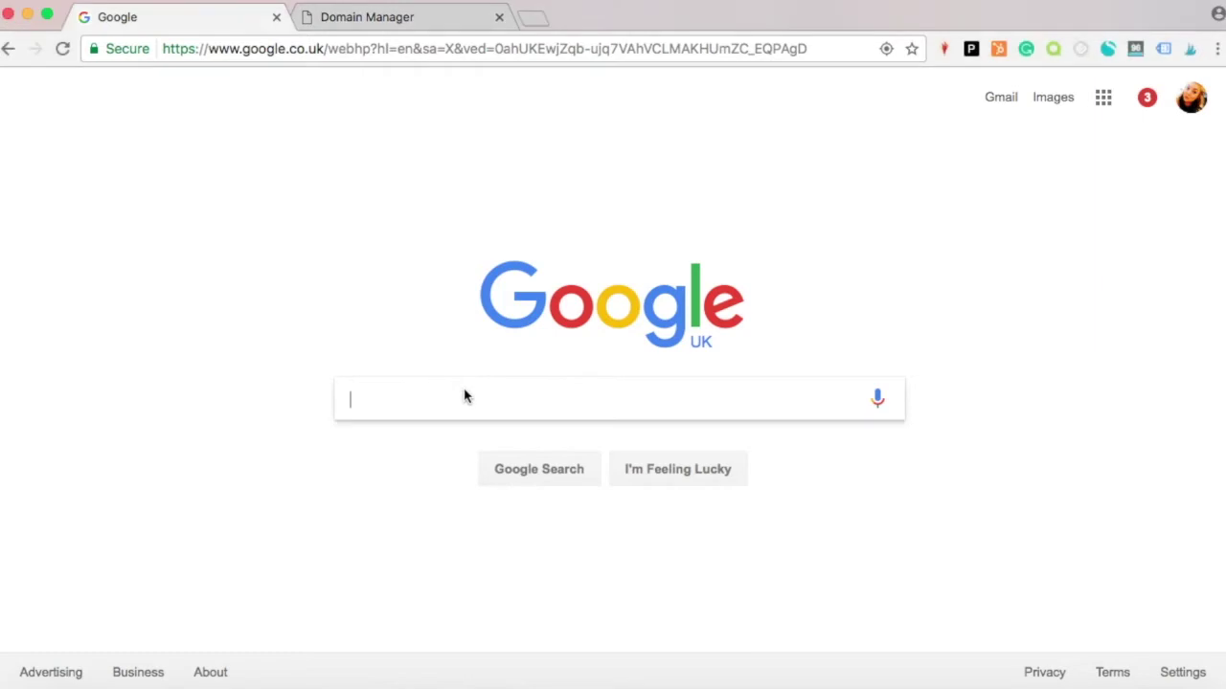
pyautogui.write('zoho')
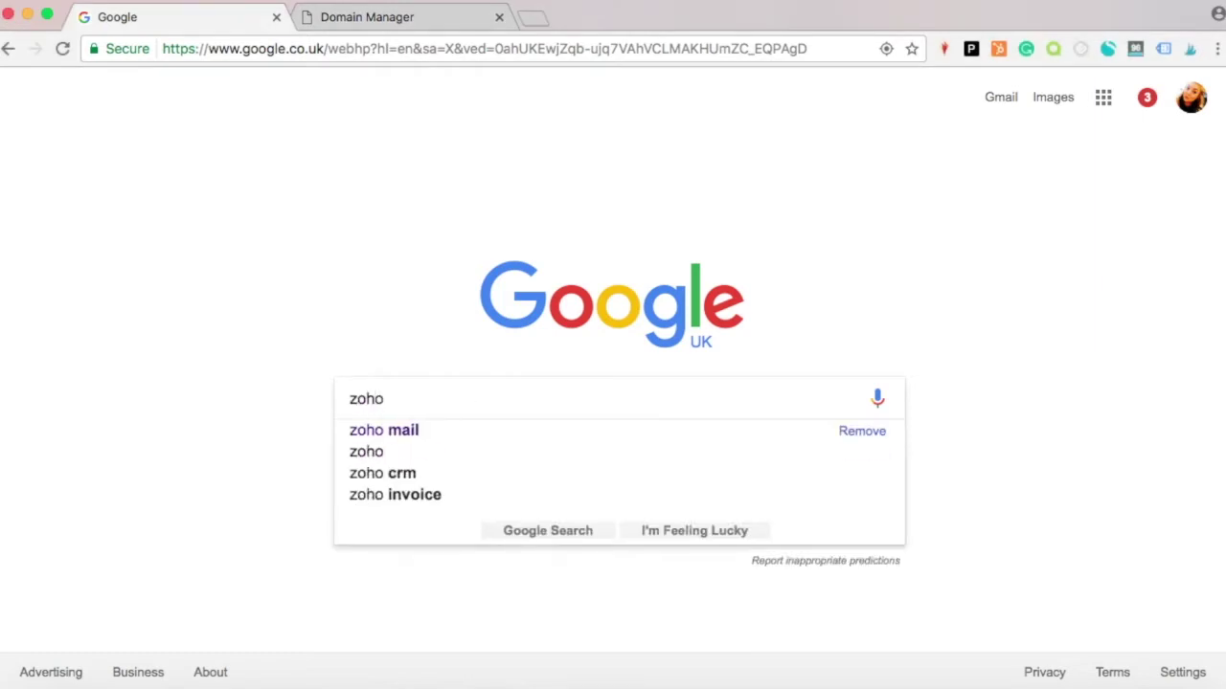
pyautogui.press('Down')
pyautogui.press('Return')
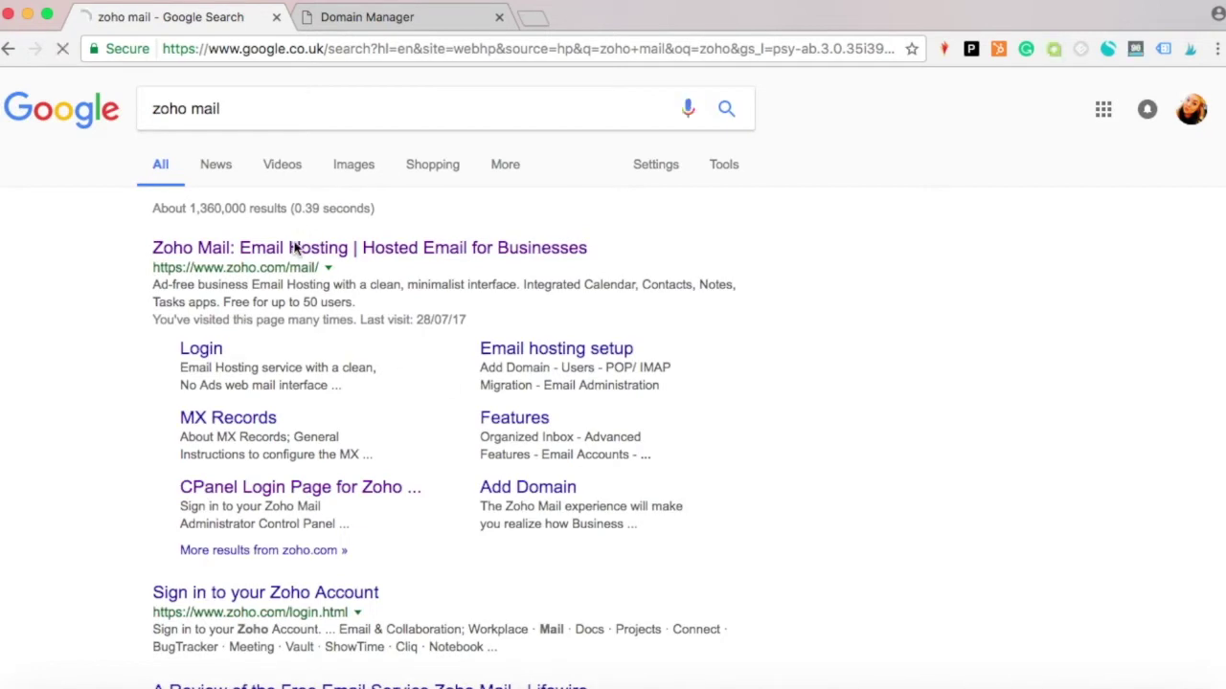
pyautogui.click(295, 251)
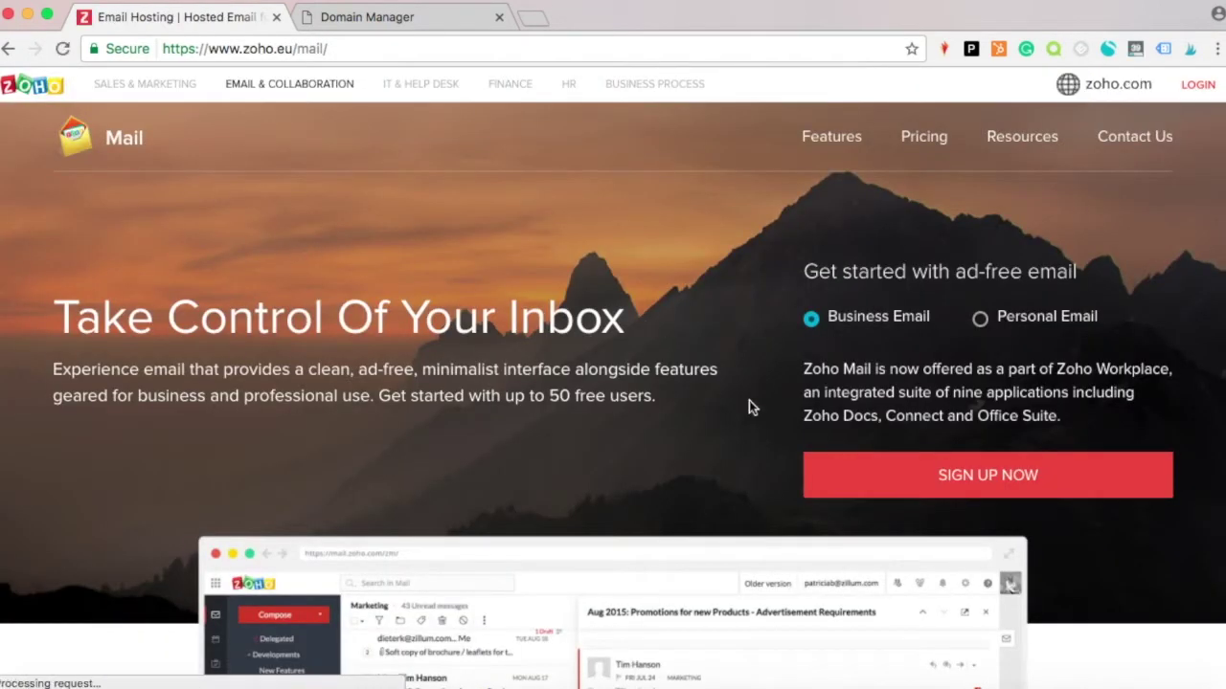
# Go to Zoho's pricing plans and choose to sign up for the Free plan.
pyautogui.click(872, 474)
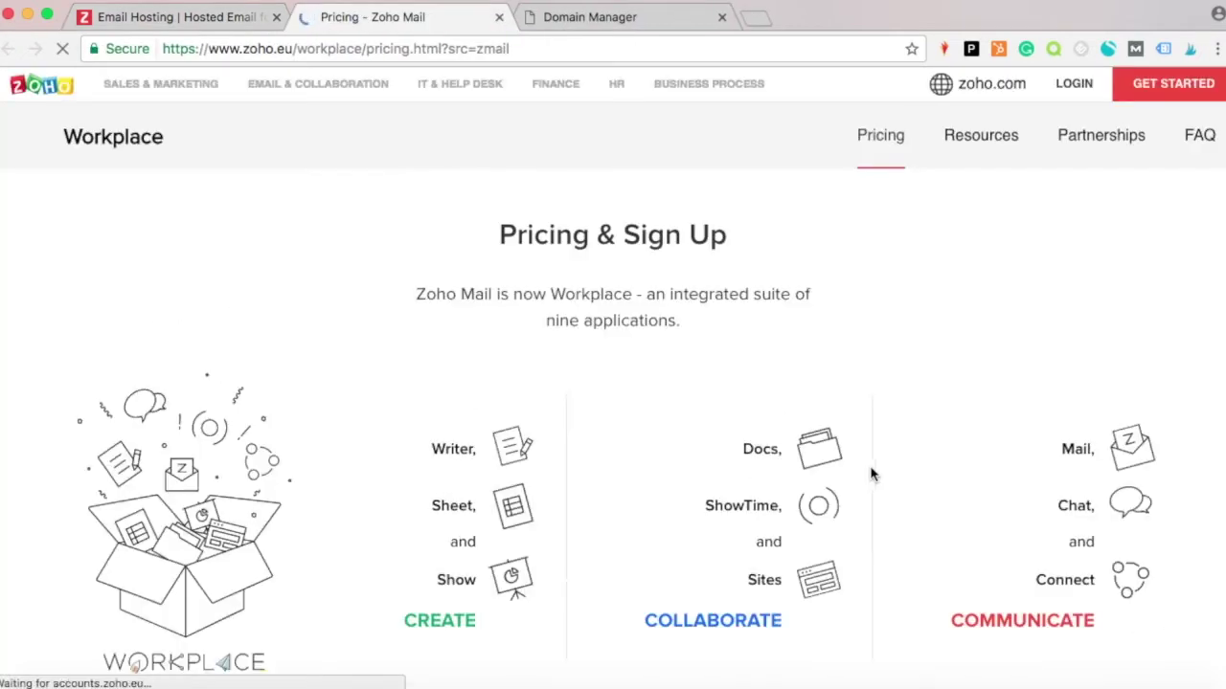
pyautogui.scroll(-5, 891, 404)
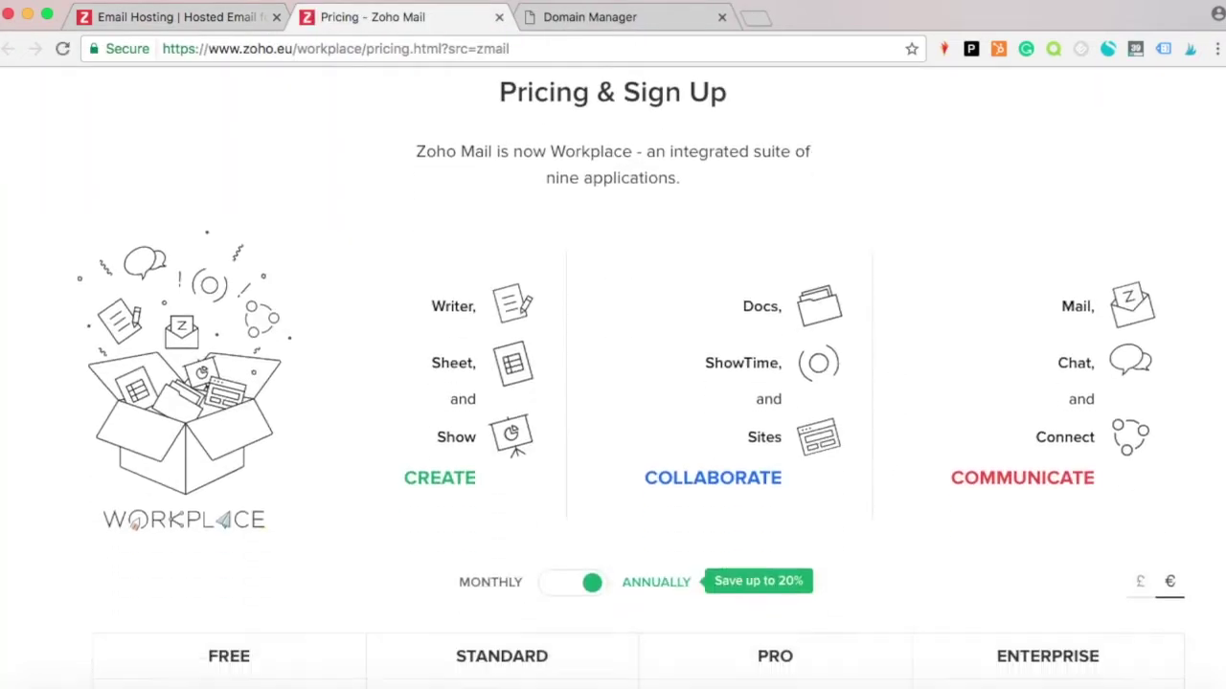
pyautogui.scroll(-2, 728, 412)
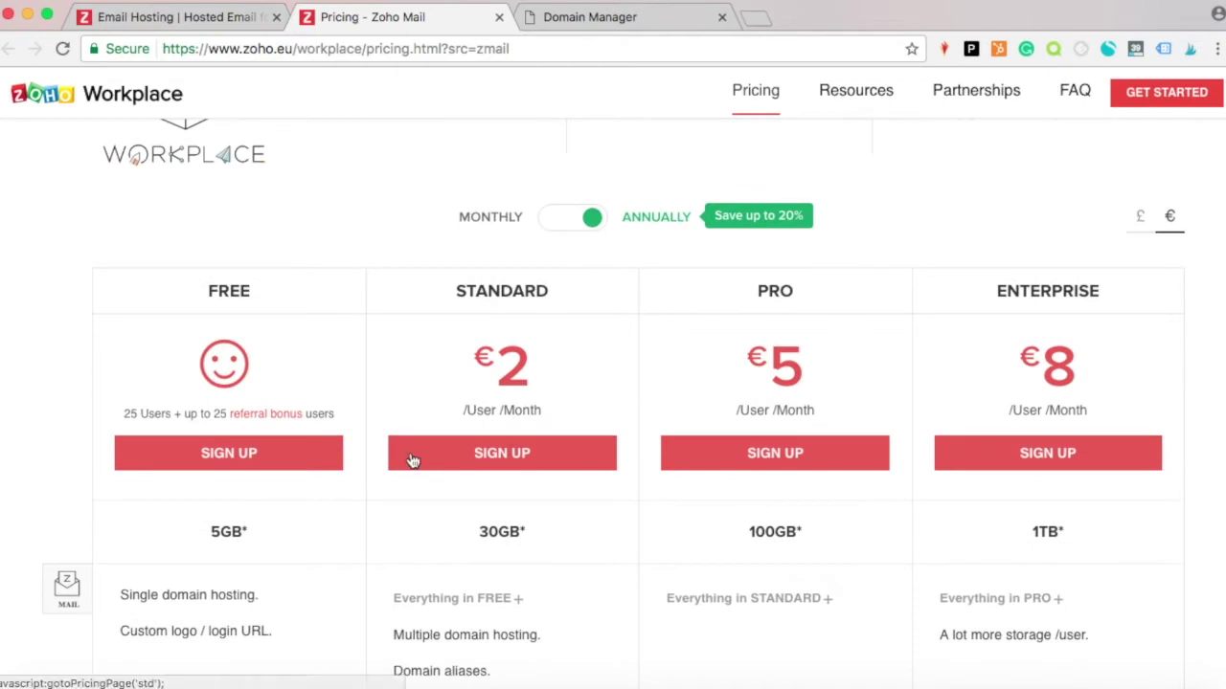
pyautogui.click(211, 463)
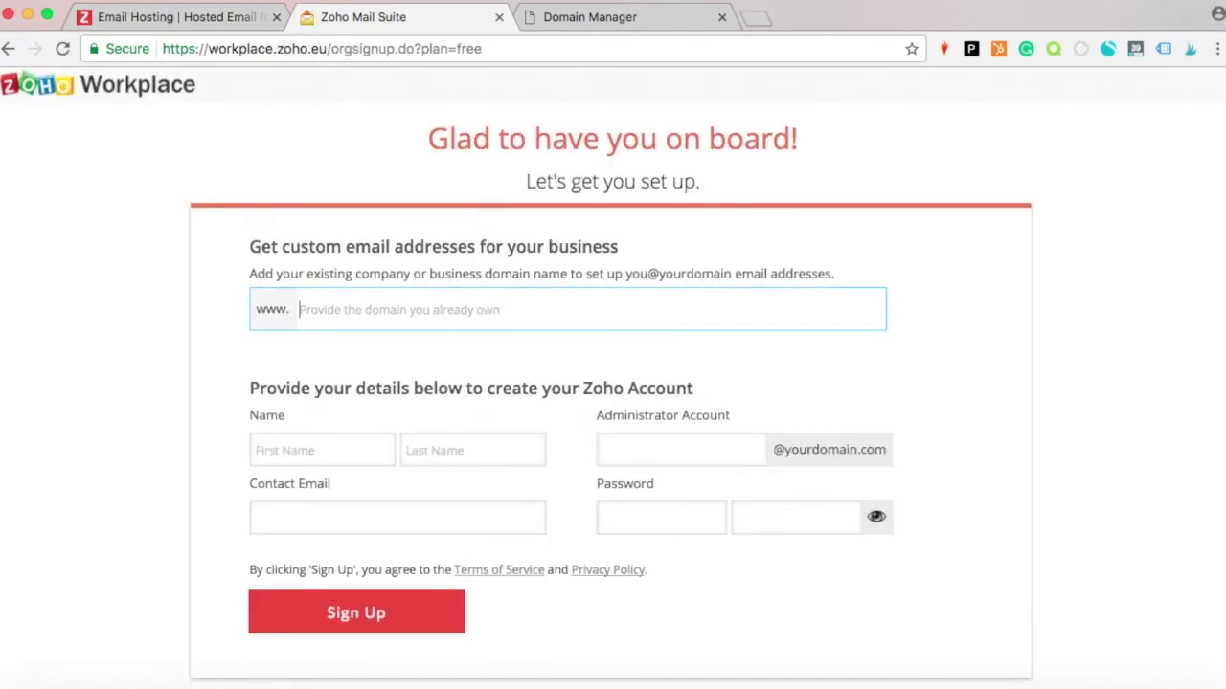
# Enter the domain name and the administrator's first and last name.
pyautogui.write('she')
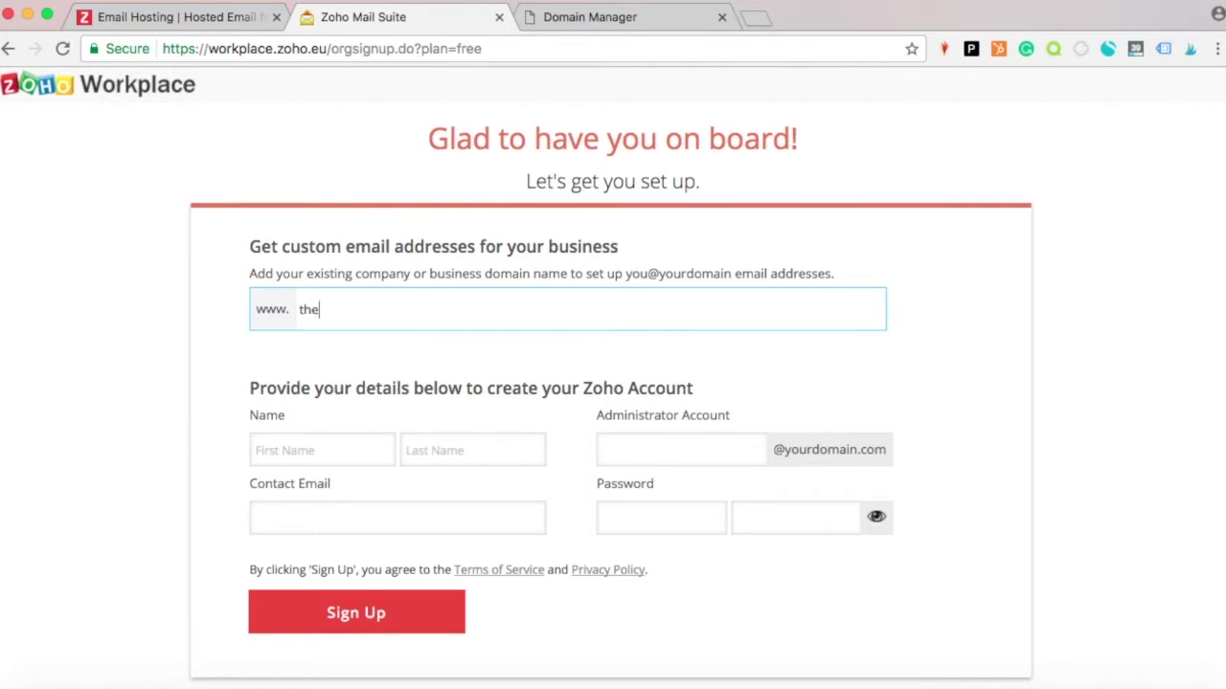
pyautogui.write('socialmediavirgin.com')
pyautogui.press('Tab')
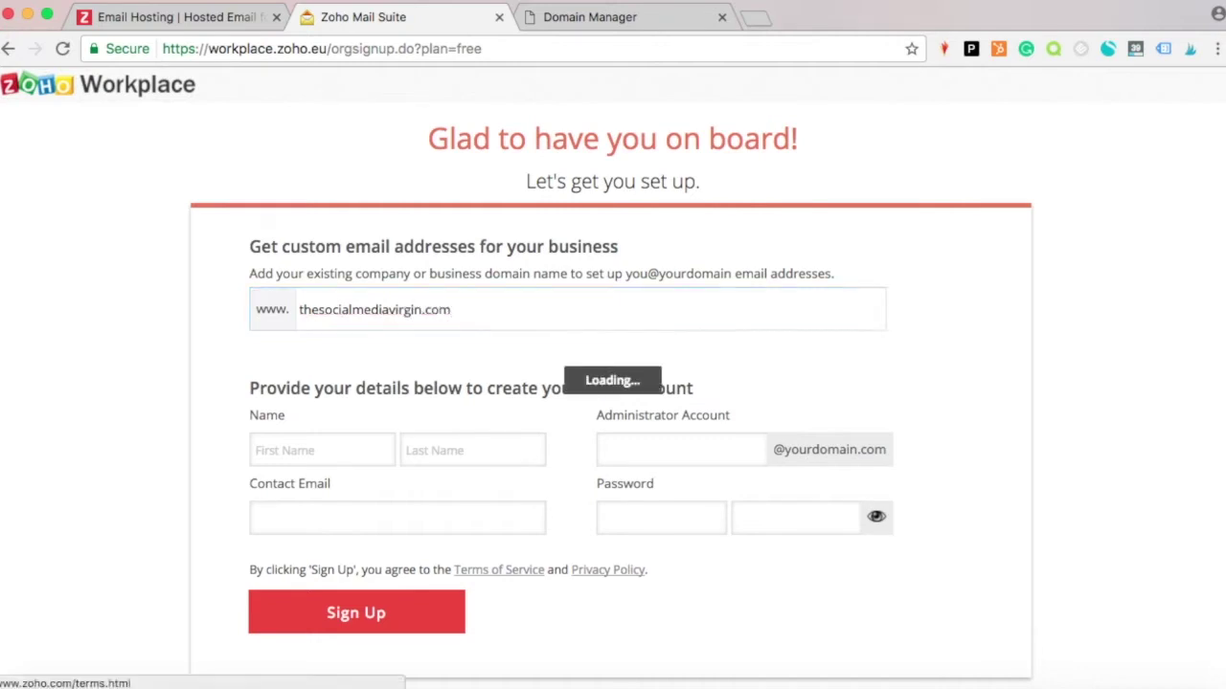
pyautogui.click(320, 445)
pyautogui.press('Tab')
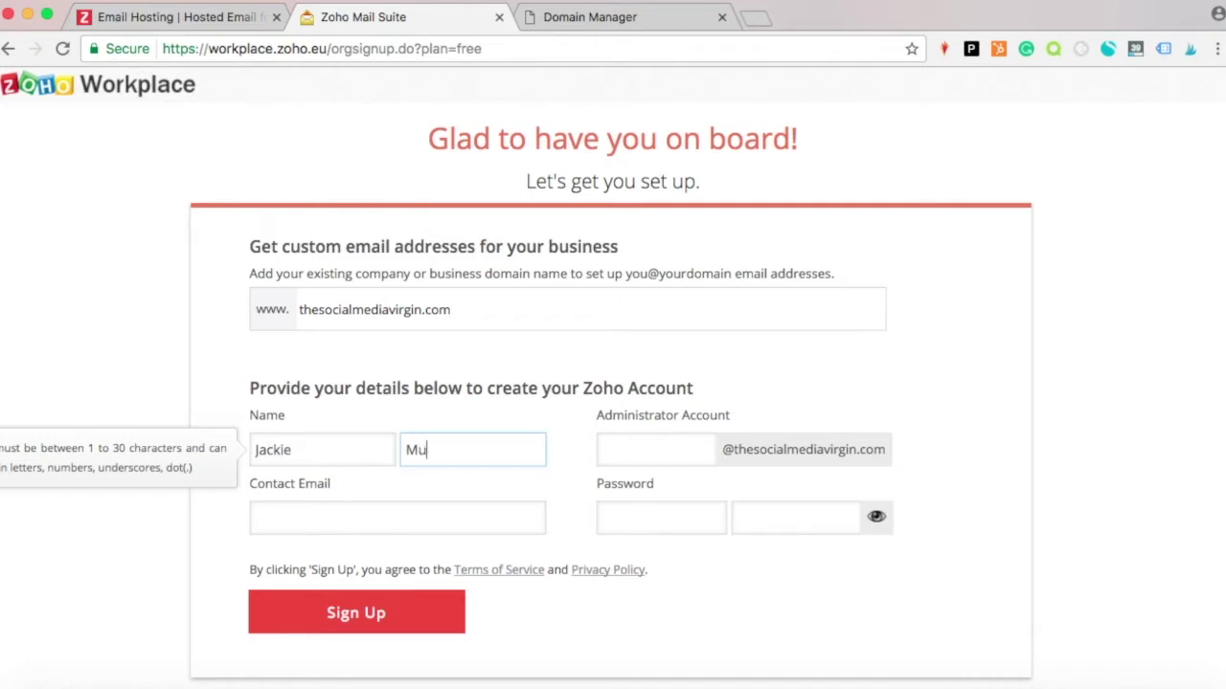
# Fill in the admin account name, contact e-mail and password, then submit the sign-up form.
pyautogui.press('Tab')
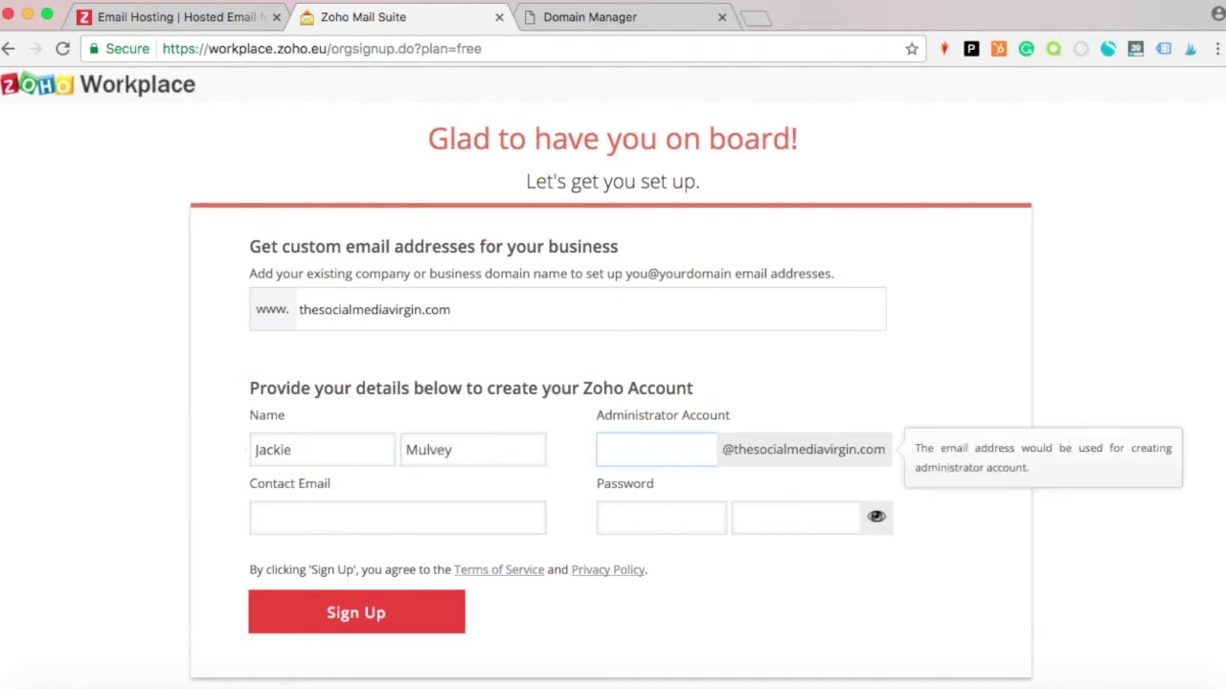
pyautogui.click(272, 525)
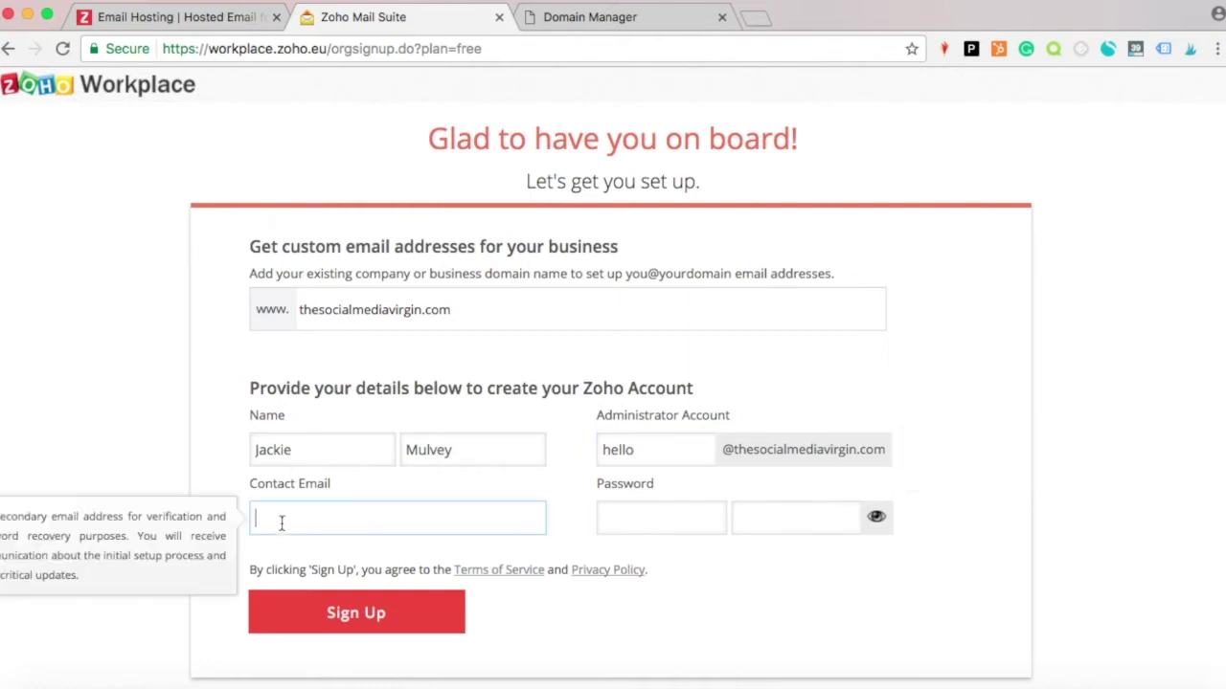
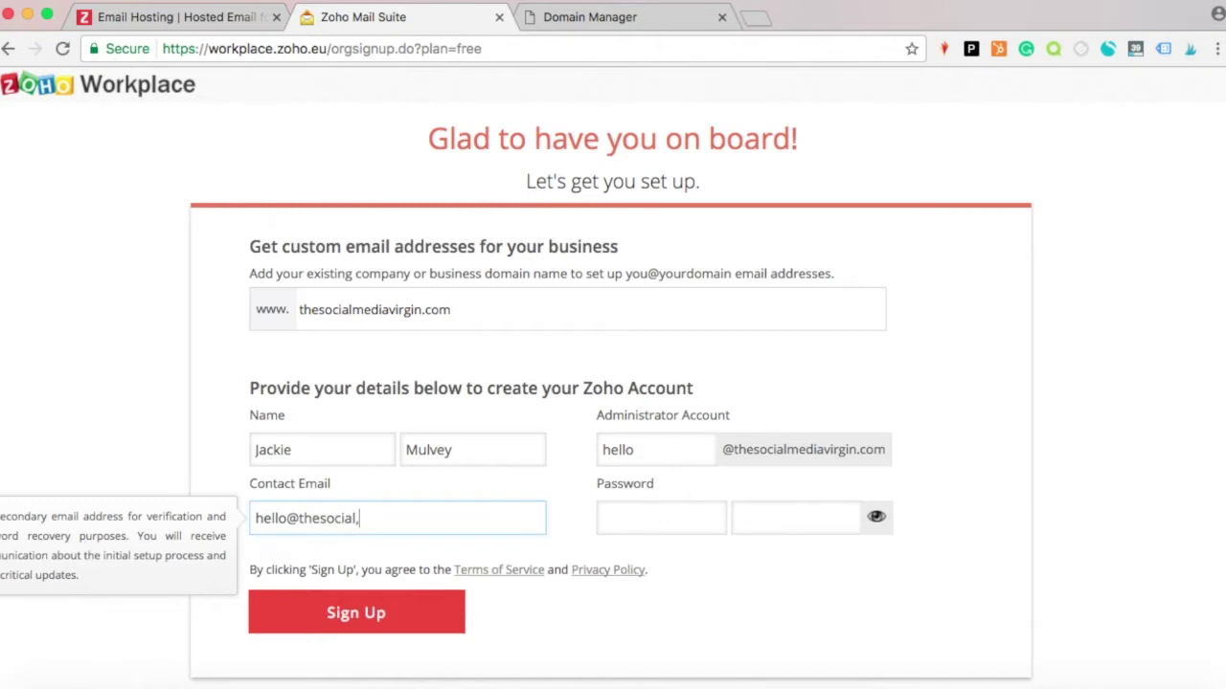
pyautogui.press('Tab')
pyautogui.write('••••••••')
pyautogui.press('Tab')
pyautogui.write('••••••')
pyautogui.click(333, 614)
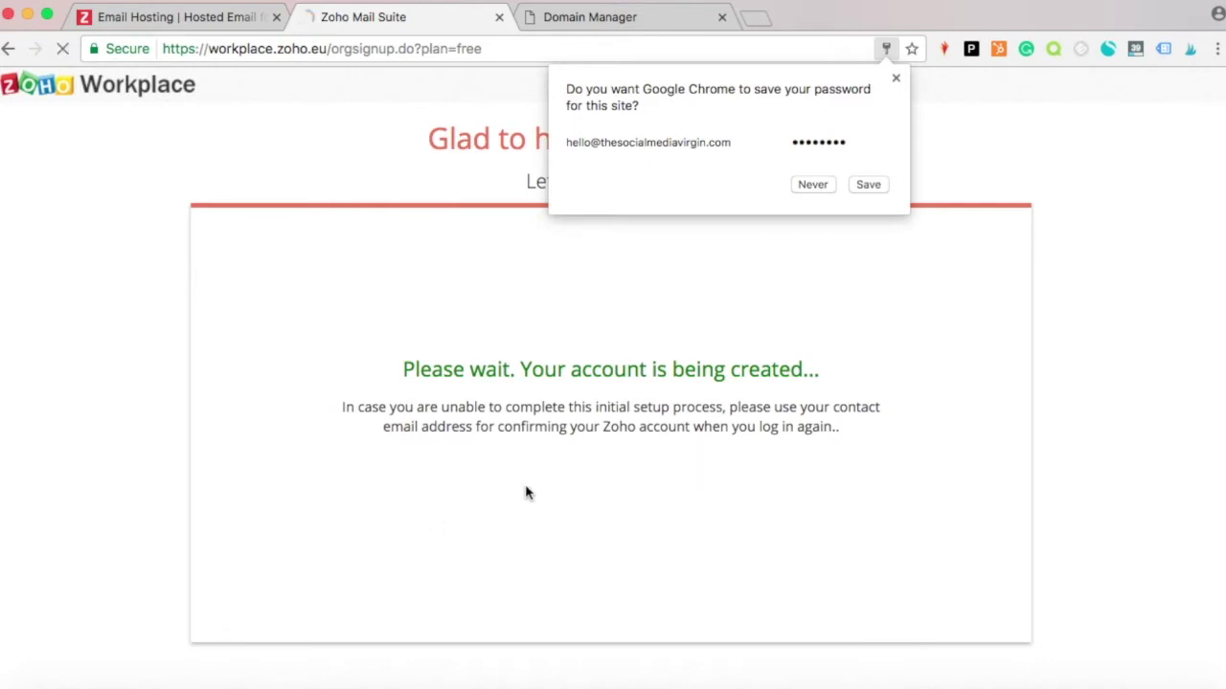
# Decline saving the password and choose GoDaddy as the DNS manager to reveal the CNAME details.
pyautogui.click(810, 184)
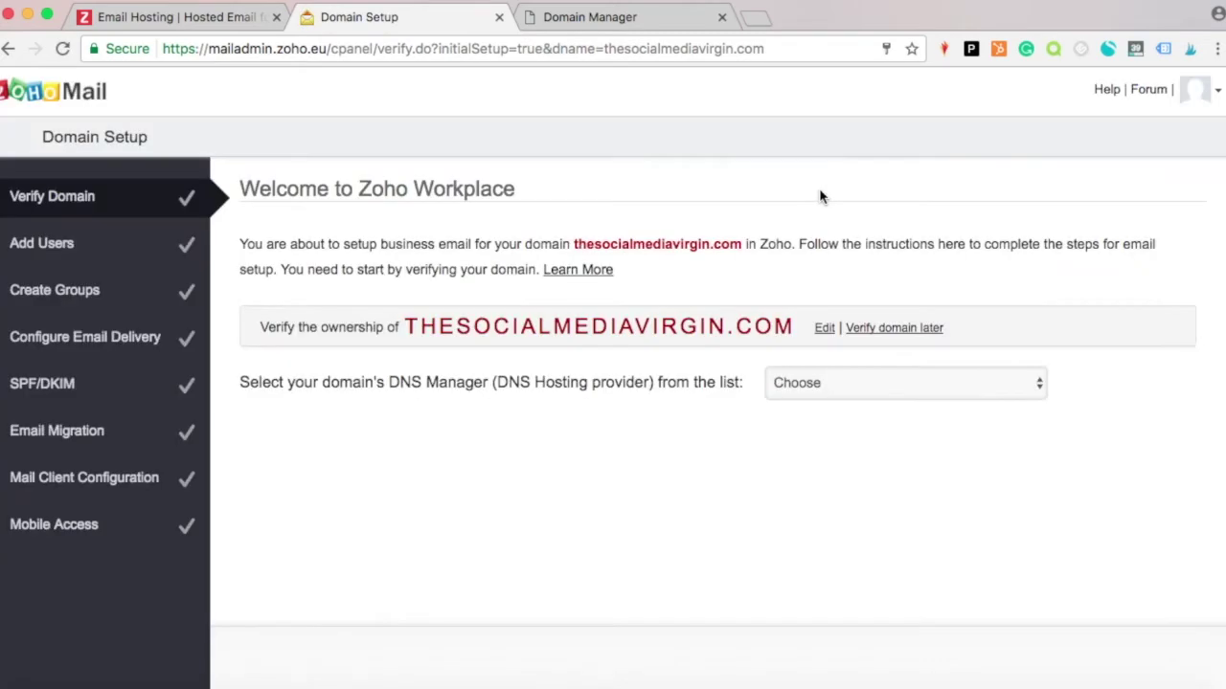
pyautogui.click(823, 388)
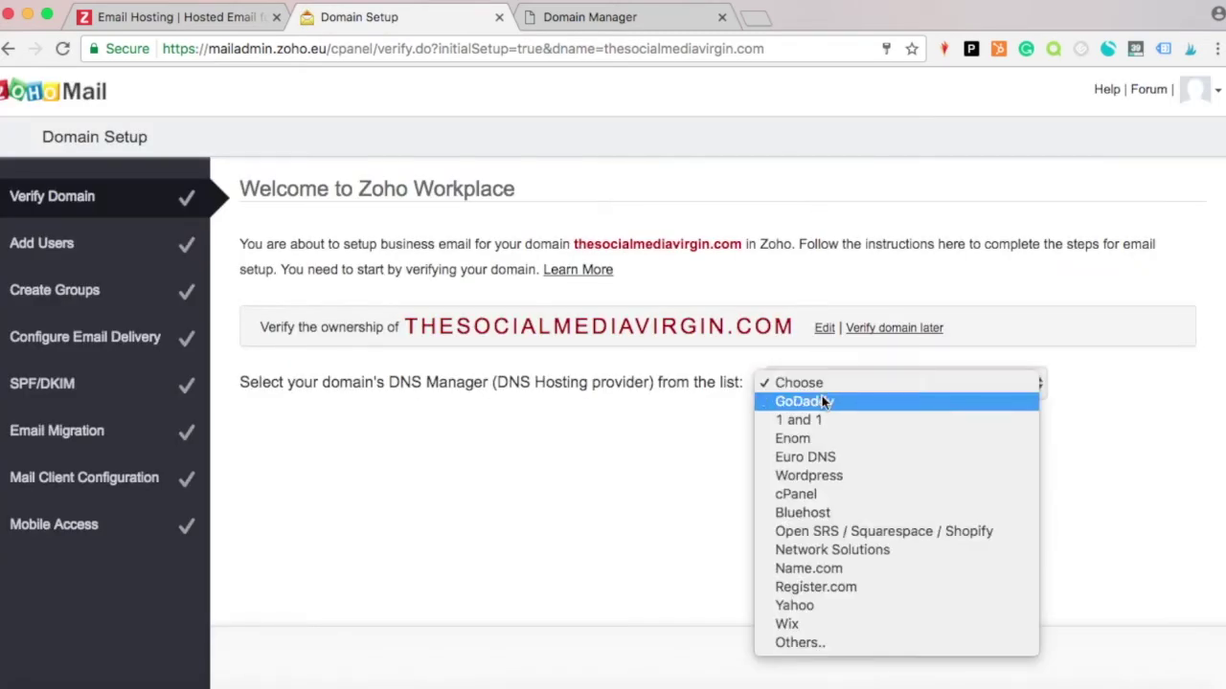
pyautogui.click(823, 404)
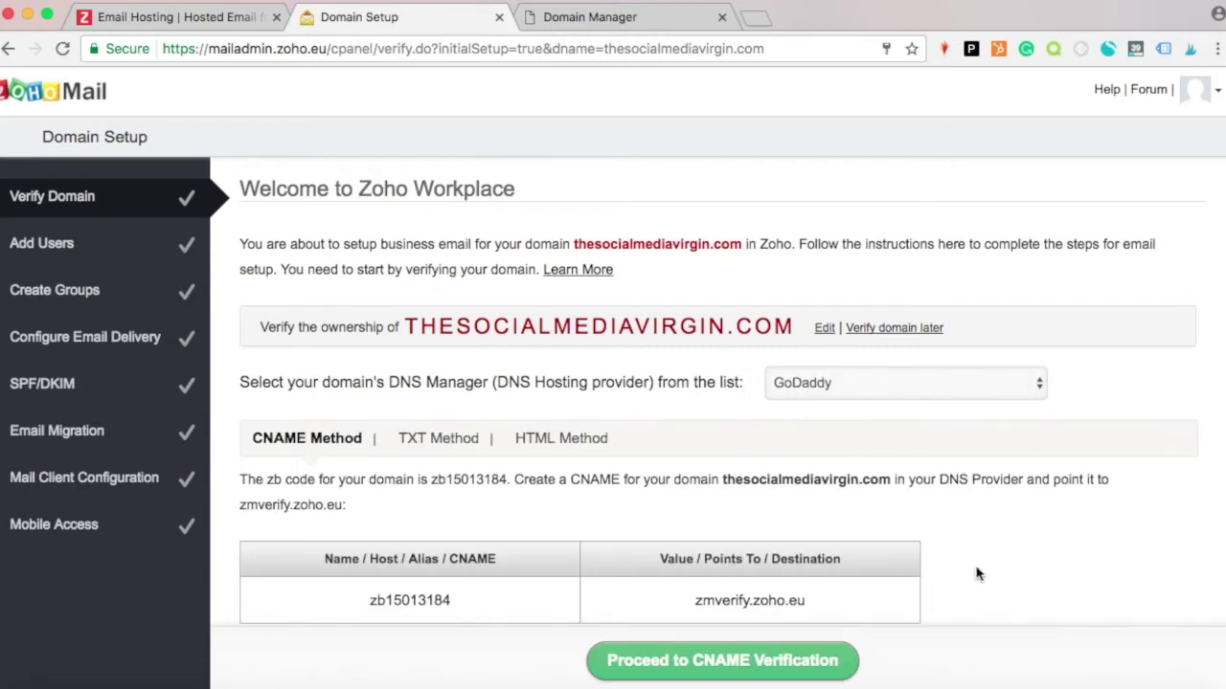
pyautogui.scroll(-2, 977, 573)
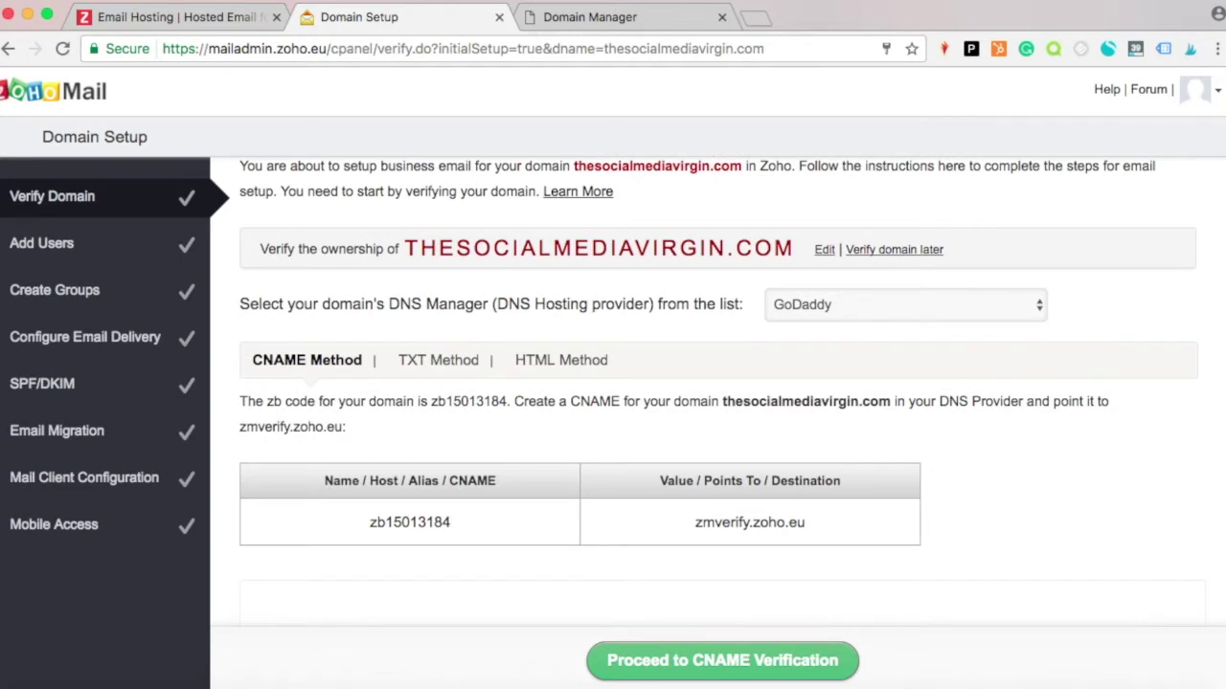
# Start a new DNS record in GoDaddy with type CNAME.
pyautogui.click(643, 18)
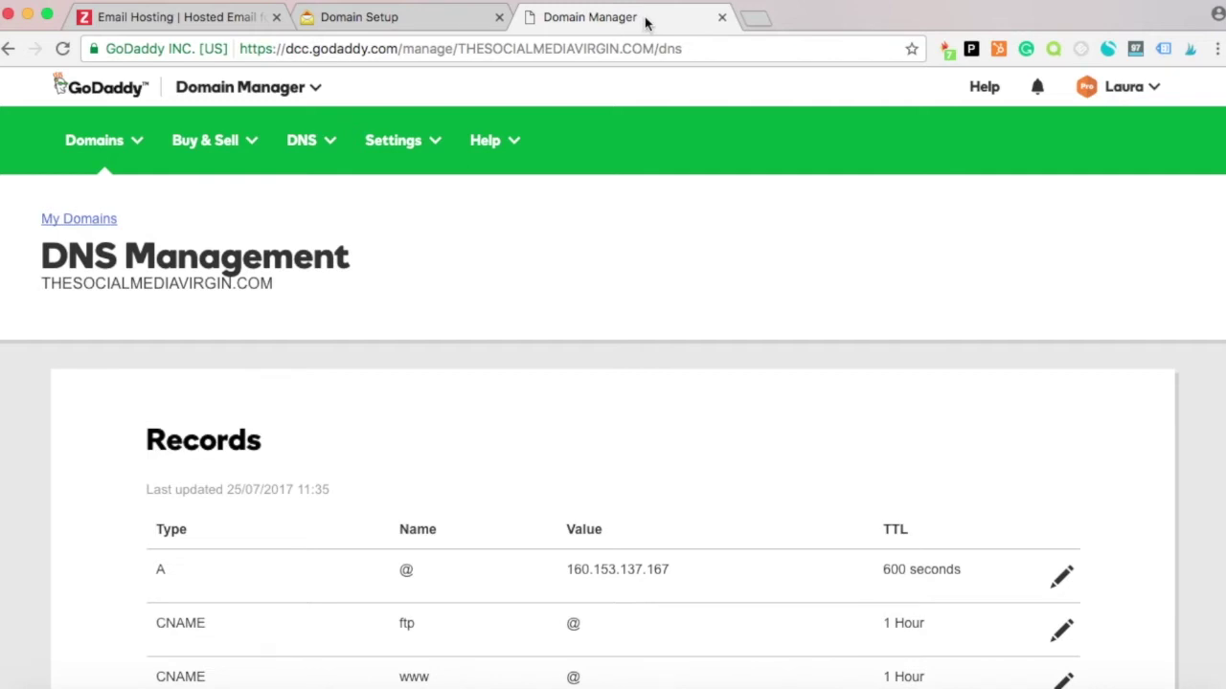
pyautogui.scroll(-3, 645, 21)
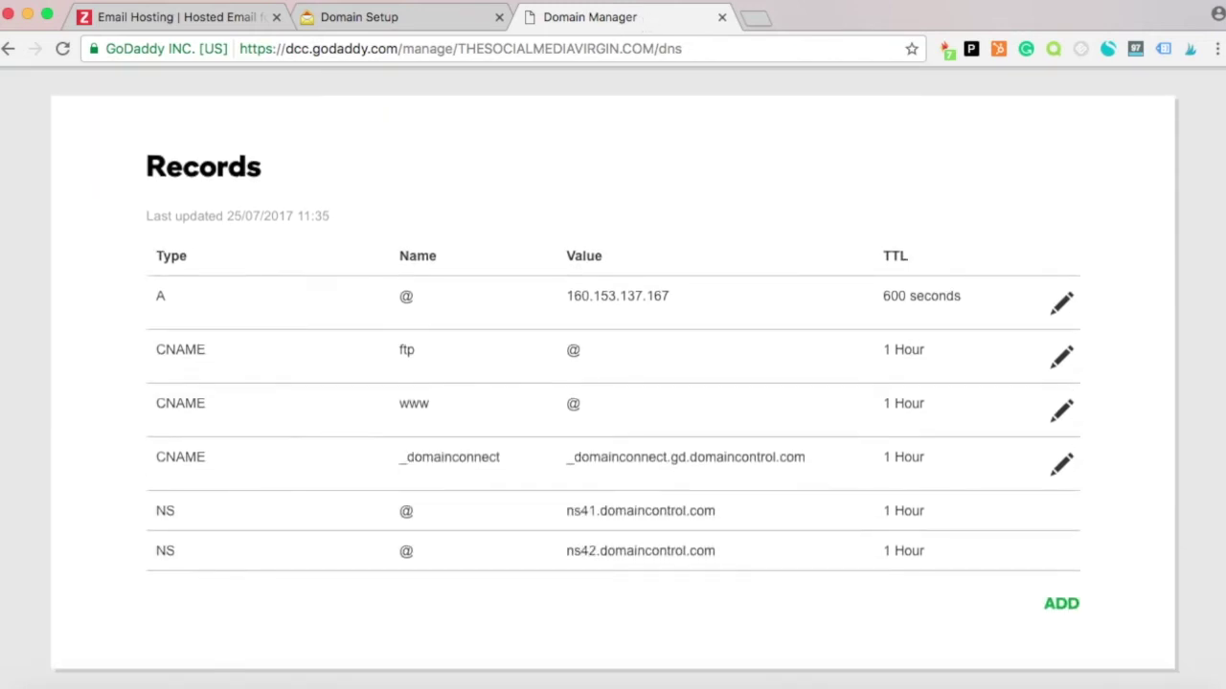
pyautogui.scroll(-1, 612, 383)
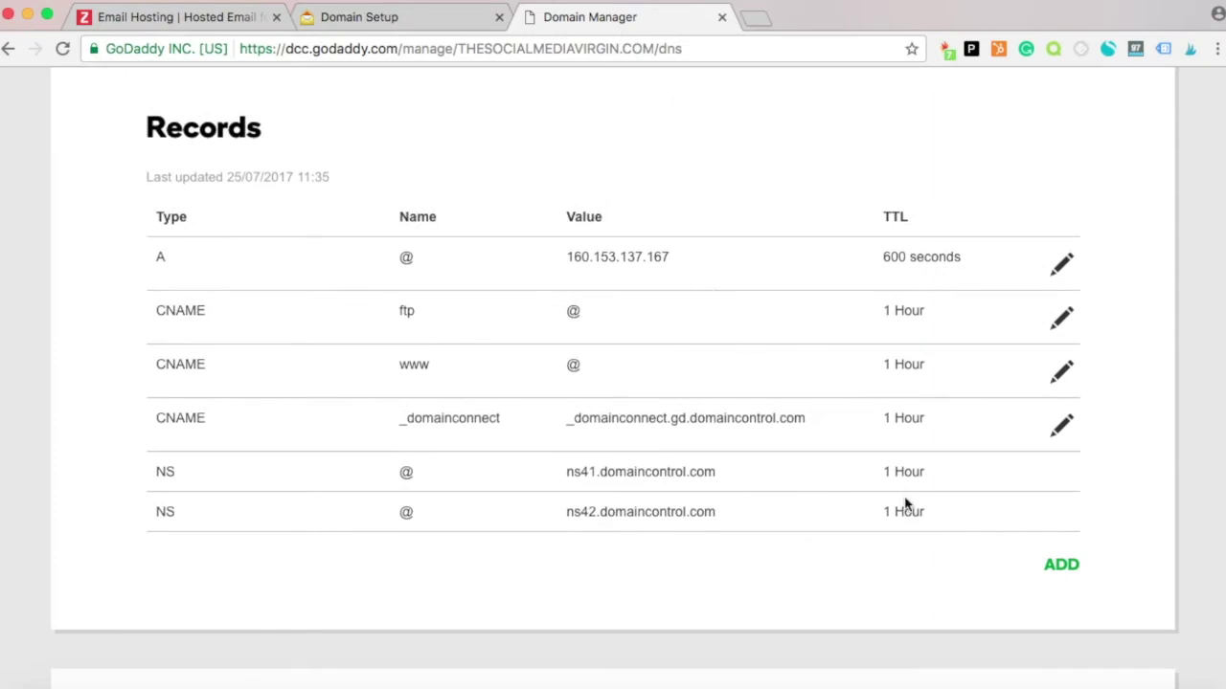
pyautogui.click(1059, 566)
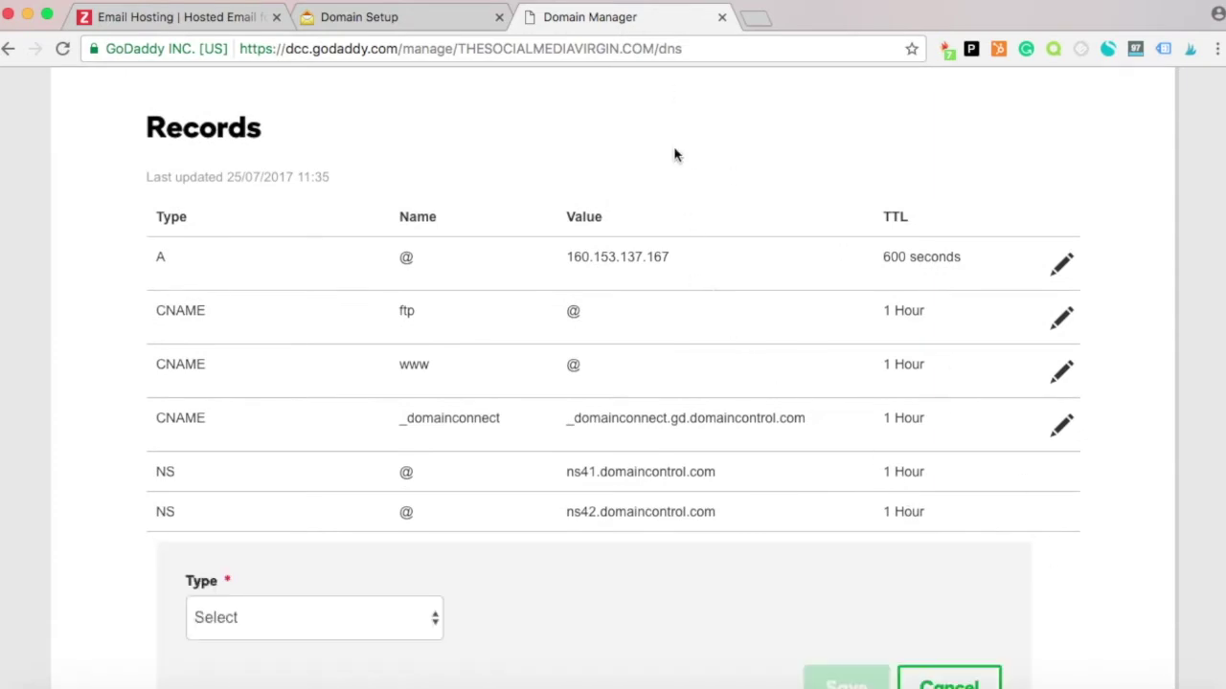
pyautogui.click(356, 18)
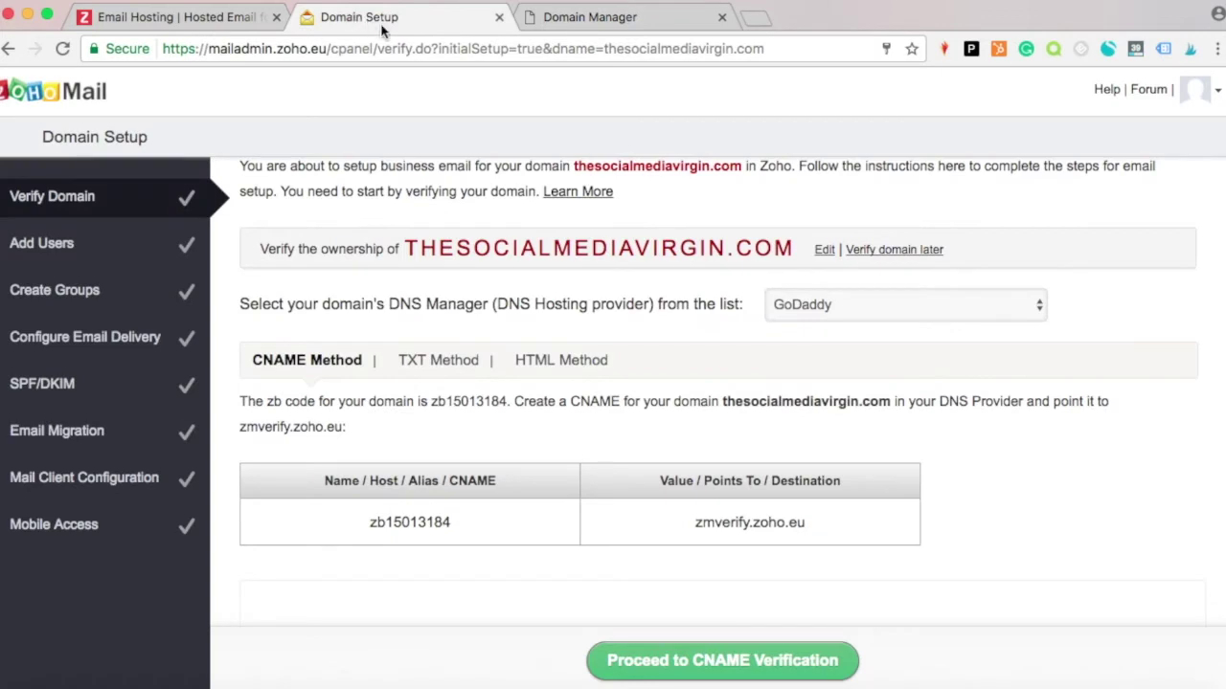
pyautogui.click(607, 19)
pyautogui.click(400, 622)
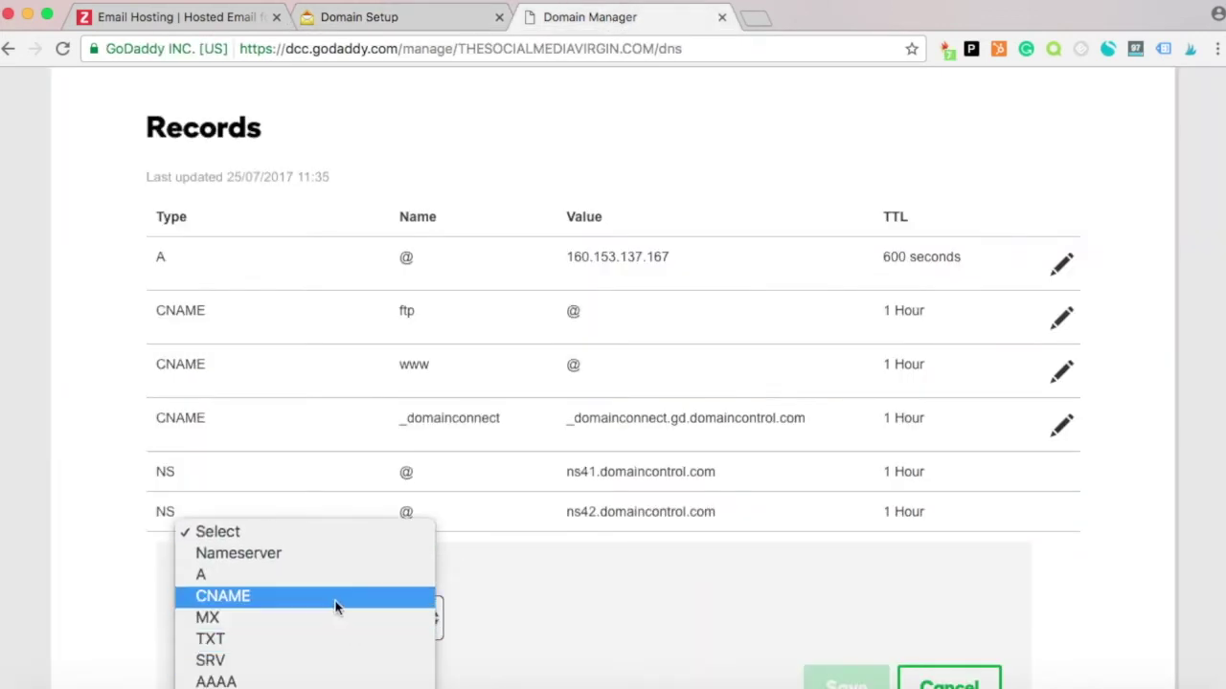
pyautogui.click(335, 597)
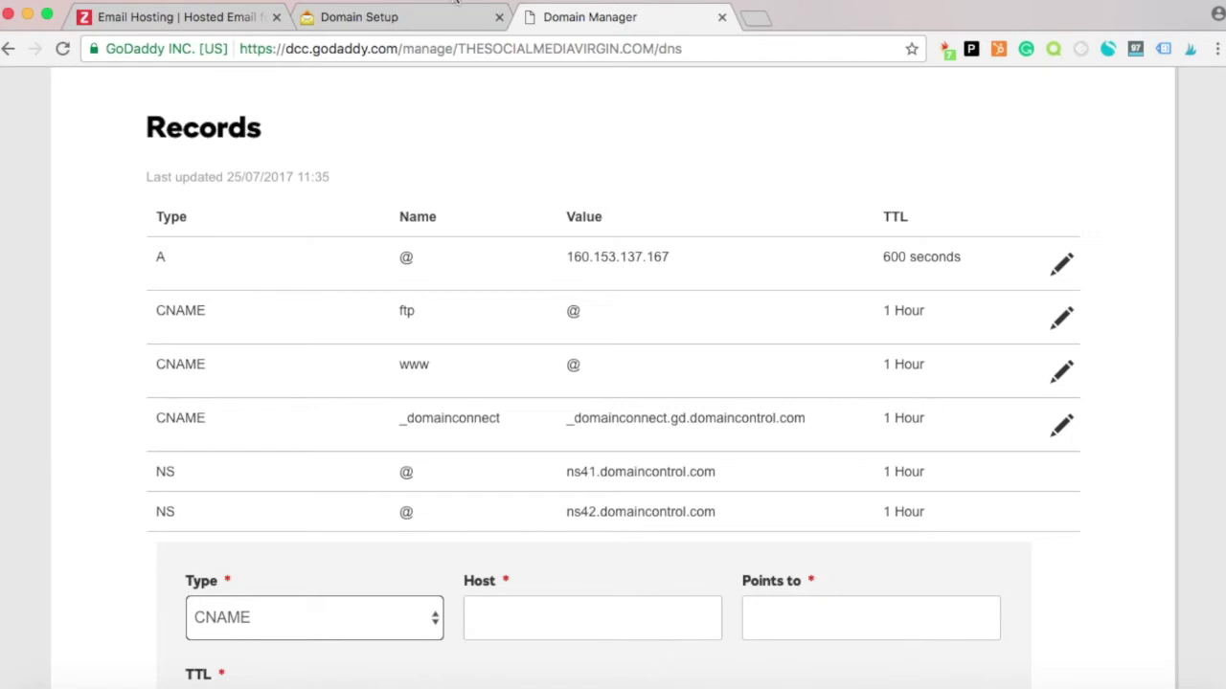
# Copy Host zb15013184 and Points to zmverify.zoho.eu from Zoho into the CNAME record.
pyautogui.click(424, 16)
pyautogui.moveTo(455, 523); pyautogui.dragTo(372, 527)
pyautogui.hotkey('ctrl', 'c')
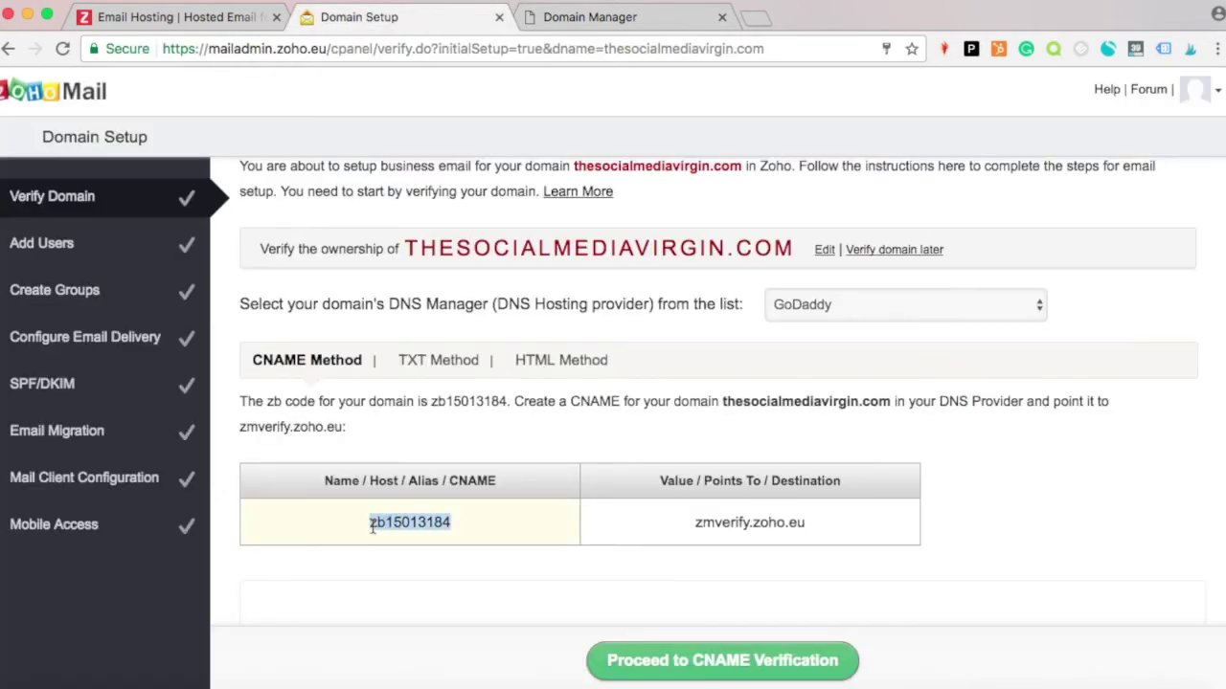
pyautogui.click(594, 18)
pyautogui.click(488, 611)
pyautogui.hotkey('ctrl', 'v')
pyautogui.press('Tab')
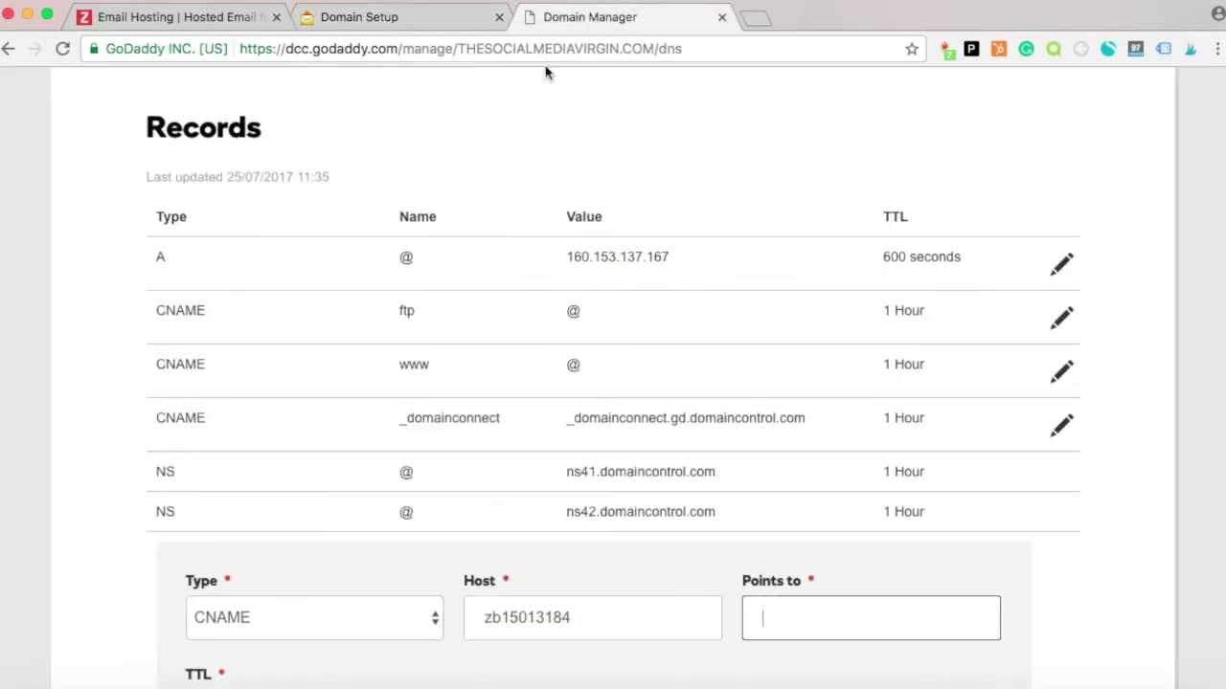
pyautogui.click(418, 17)
pyautogui.doubleClick(694, 525)
pyautogui.hotkey('ctrl', 'c')
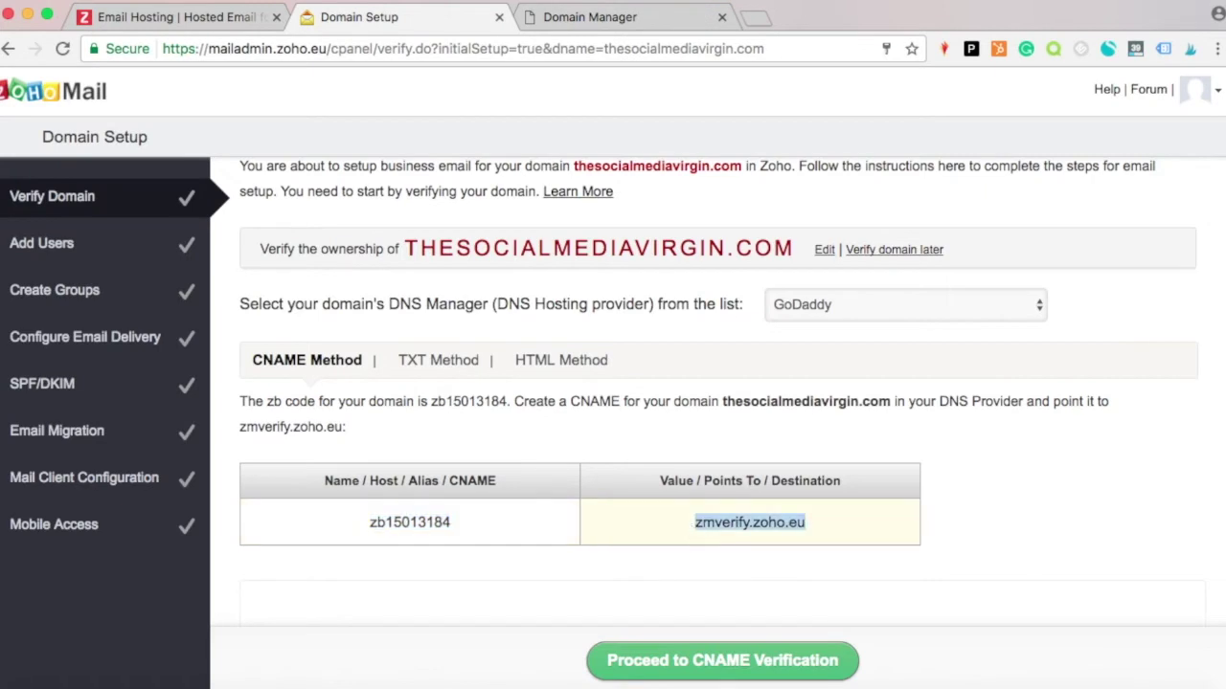
pyautogui.click(668, 17)
pyautogui.hotkey('ctrl', 'v')
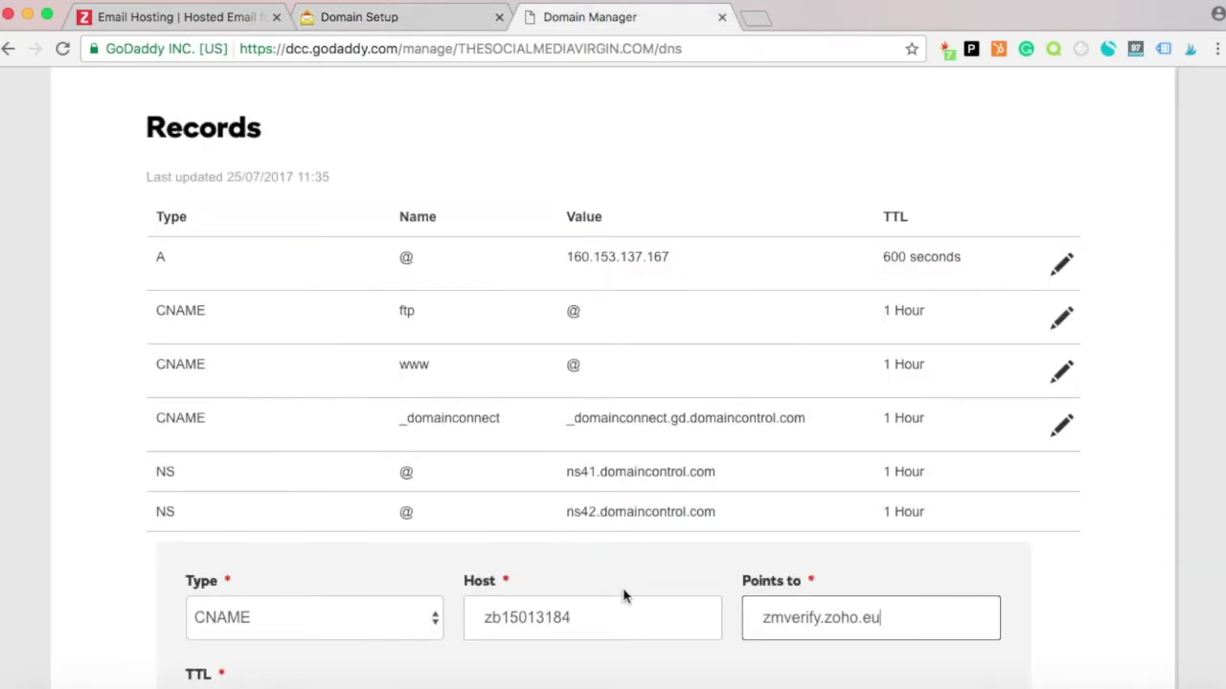
pyautogui.click(1080, 569)
# Set the CNAME TTL to 1/2 Hour, save it, and return to Zoho's domain setup.
pyautogui.scroll(-1, 1081, 569)
pyautogui.scroll(-5, 689, 583)
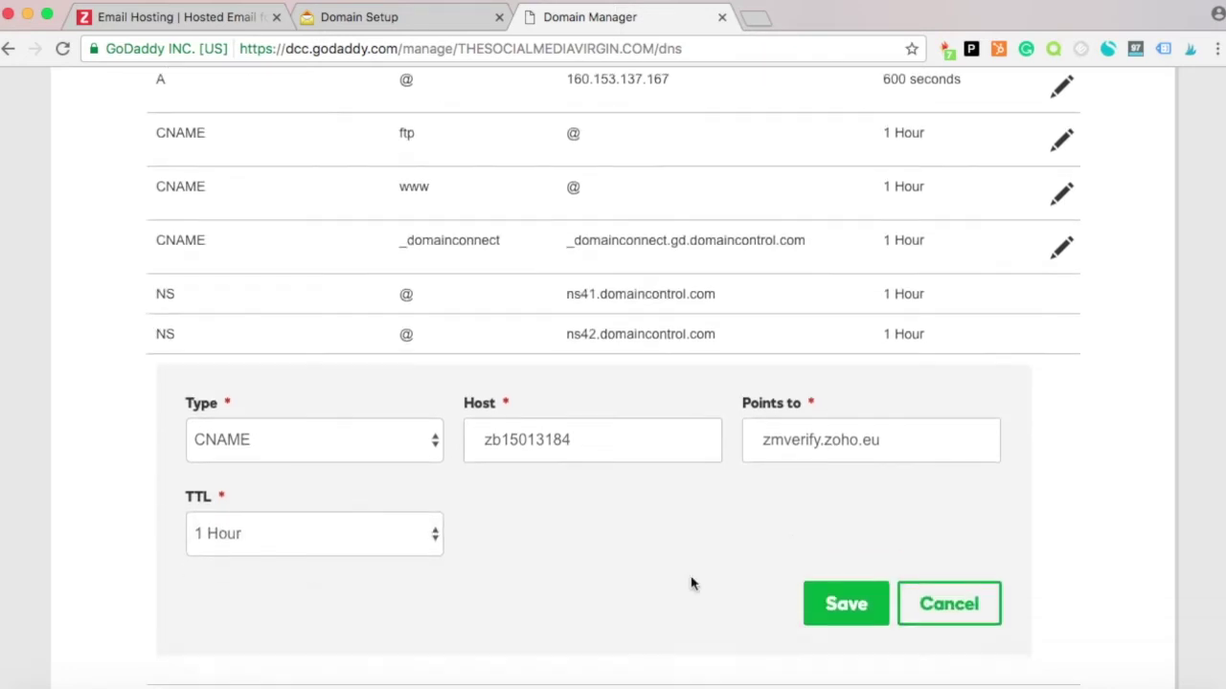
pyautogui.click(210, 385)
pyautogui.click(209, 377)
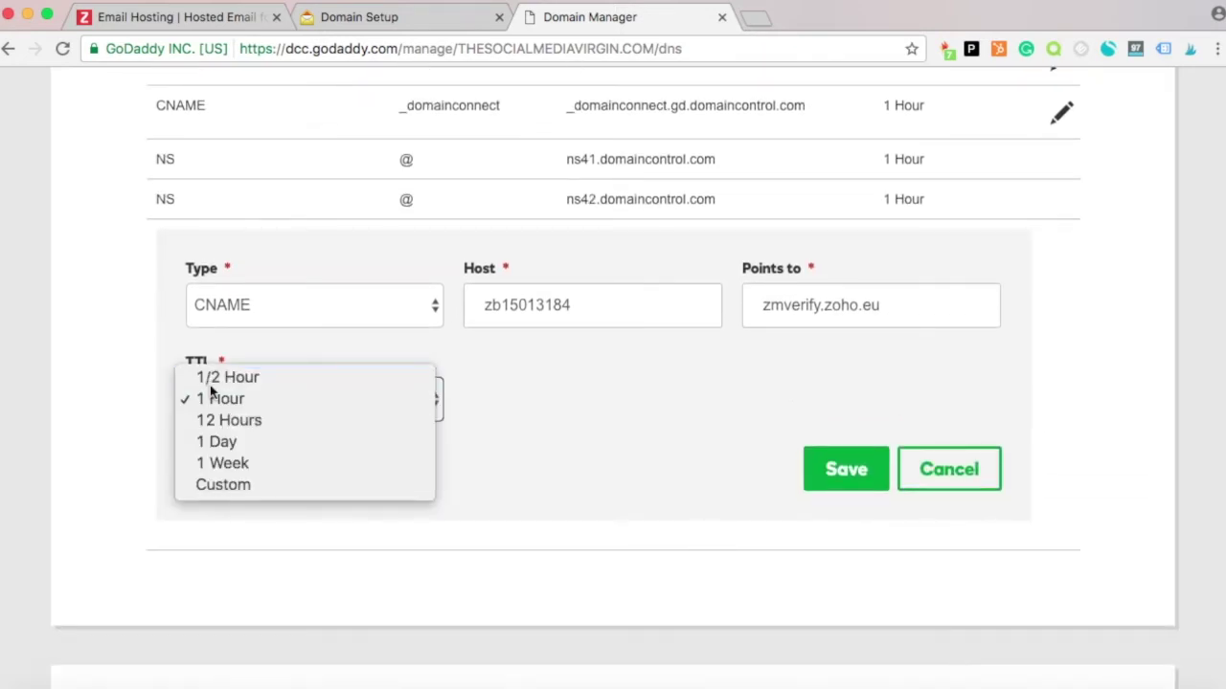
pyautogui.click(830, 483)
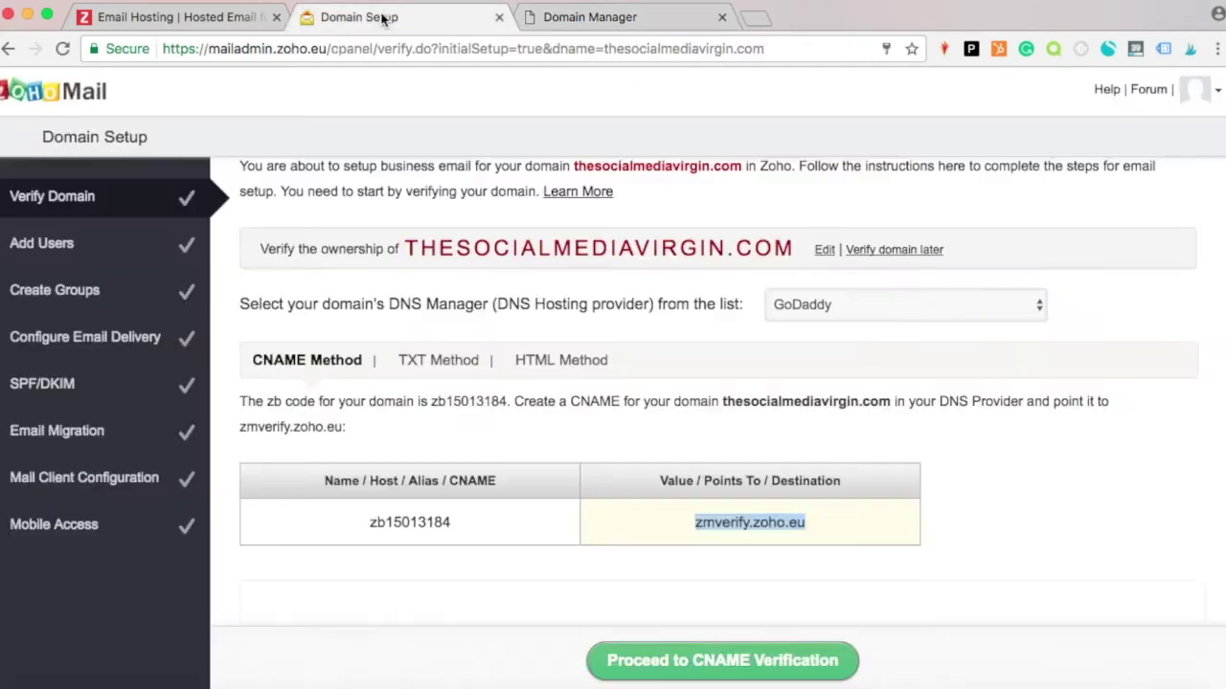
pyautogui.click(382, 17)
# Verify the domain by CNAME, create the domain account, and skip adding users and groups.
pyautogui.click(669, 663)
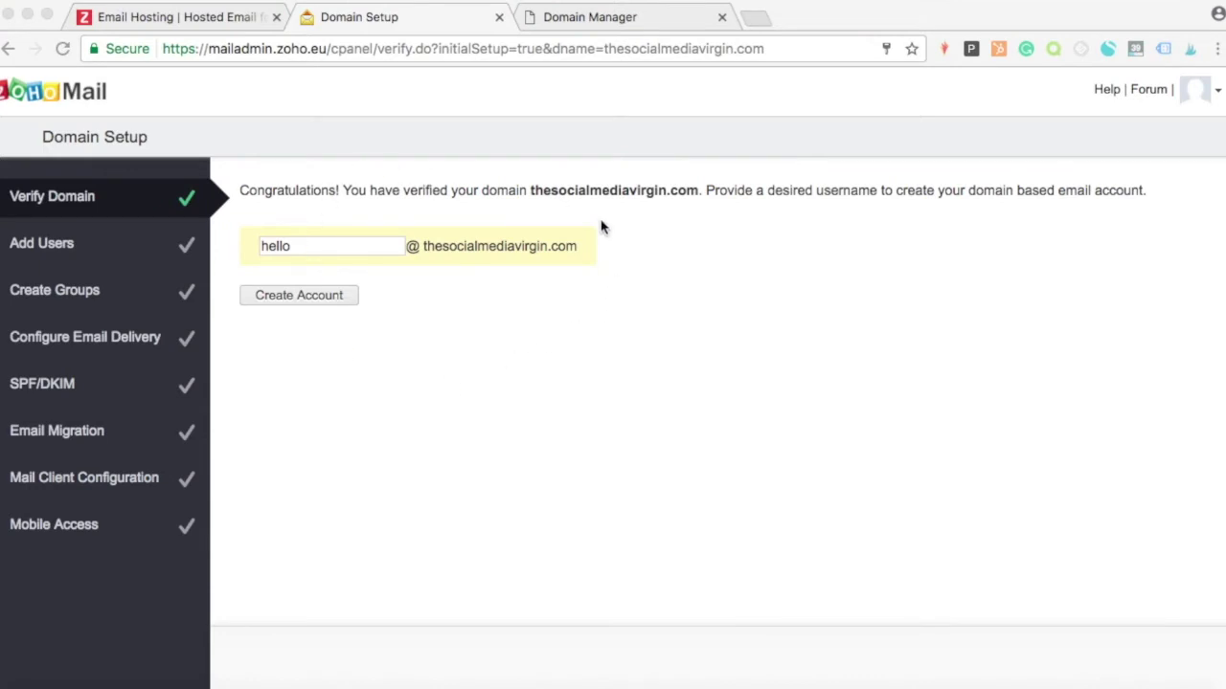
pyautogui.click(307, 297)
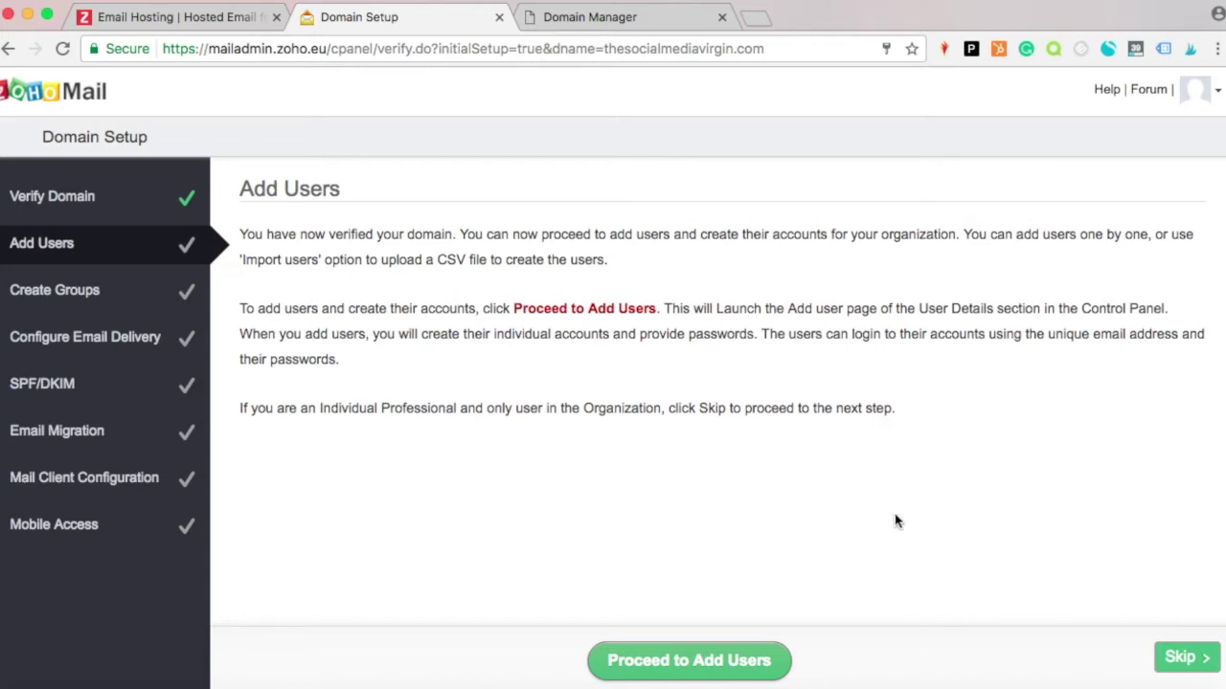
pyautogui.click(1180, 659)
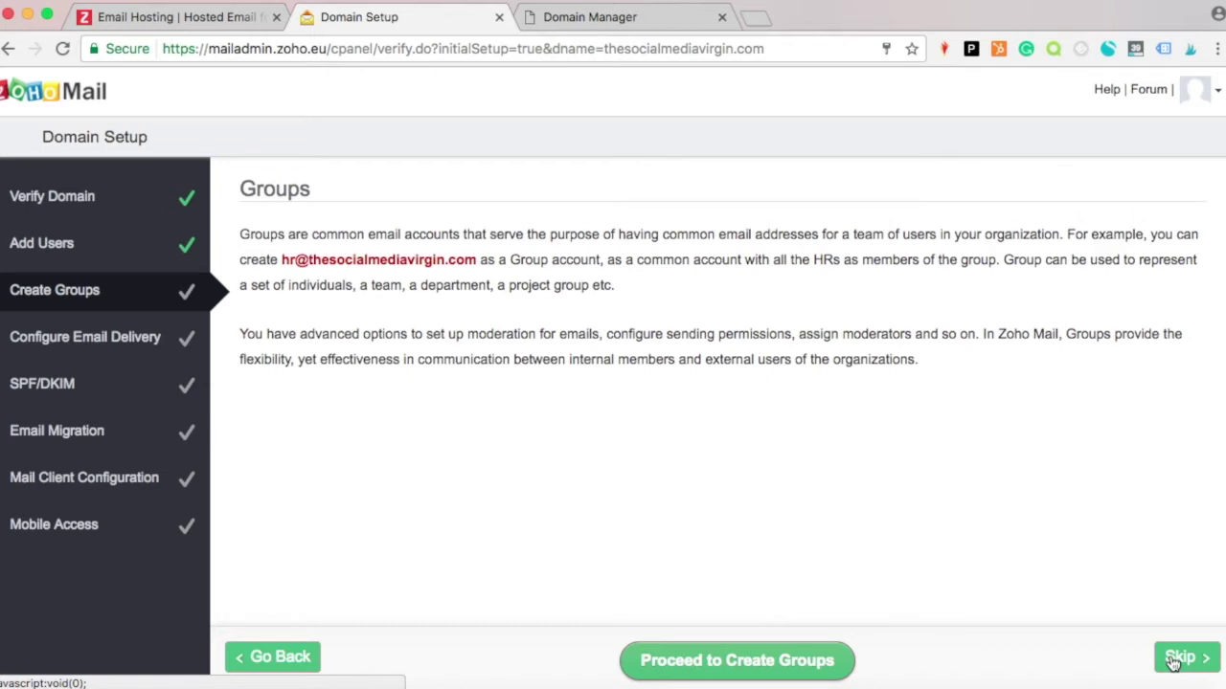
pyautogui.click(1180, 658)
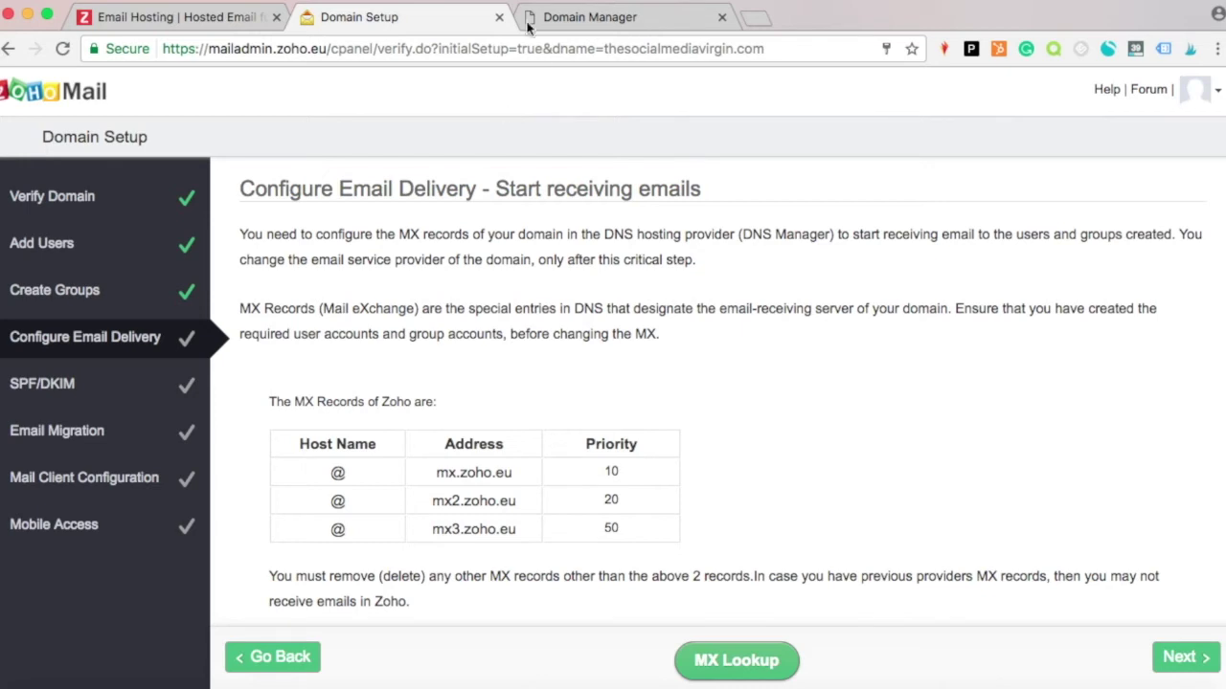
# Copy mx.zoho.eu from Zoho and start a new MX record in GoDaddy.
pyautogui.moveTo(436, 473); pyautogui.dragTo(518, 472)
pyautogui.press('super+c')
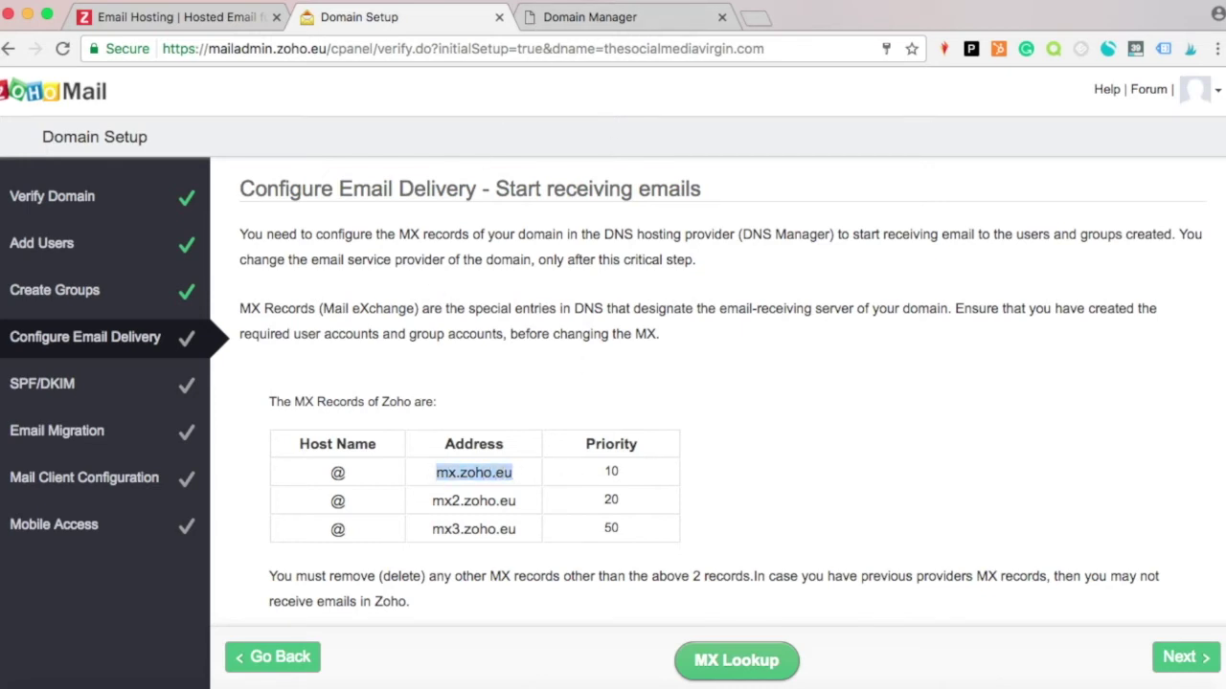
pyautogui.click(604, 23)
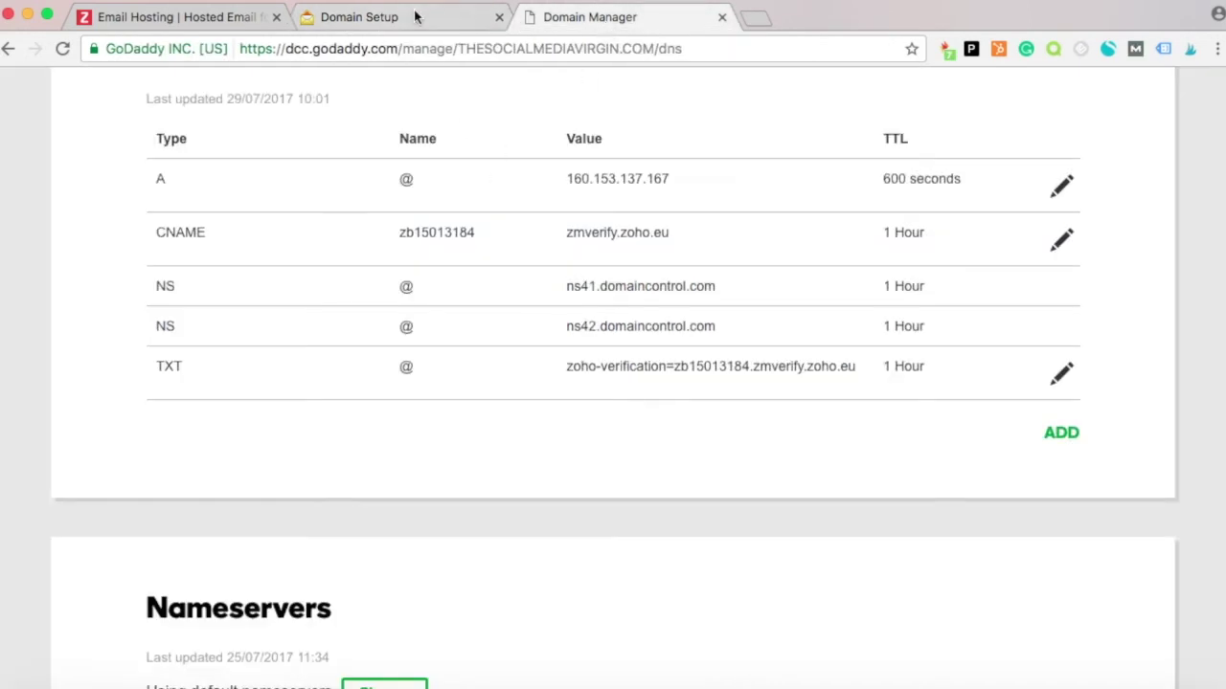
pyautogui.click(415, 16)
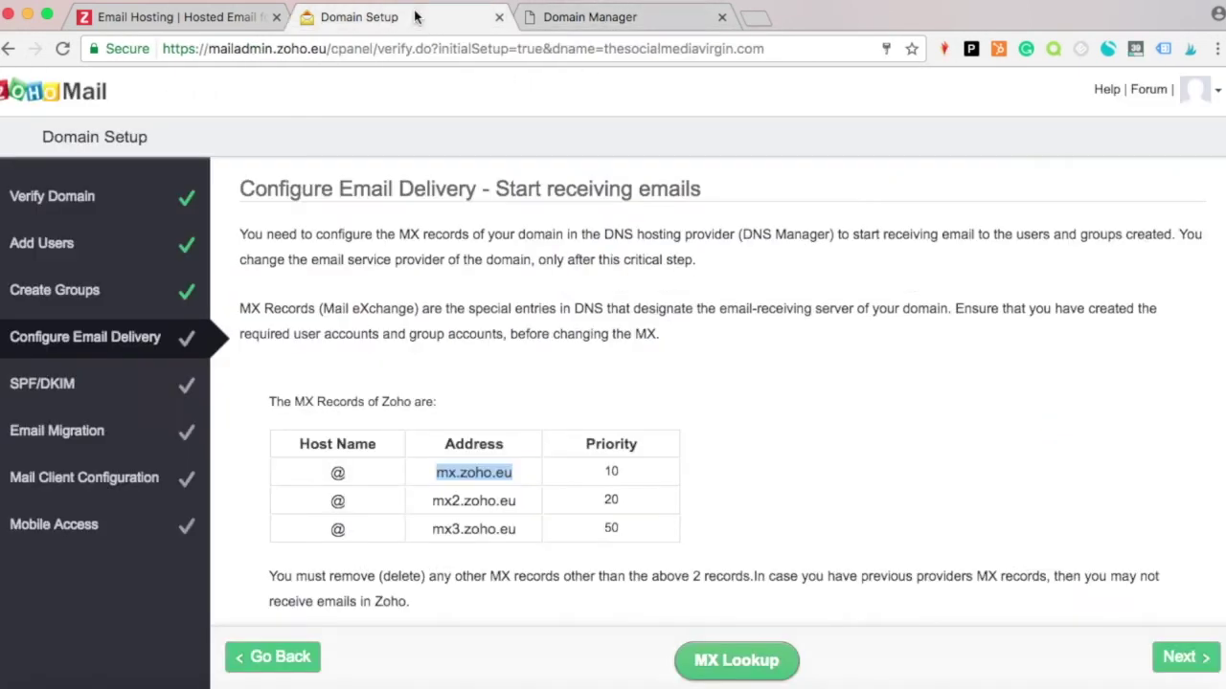
pyautogui.click(595, 22)
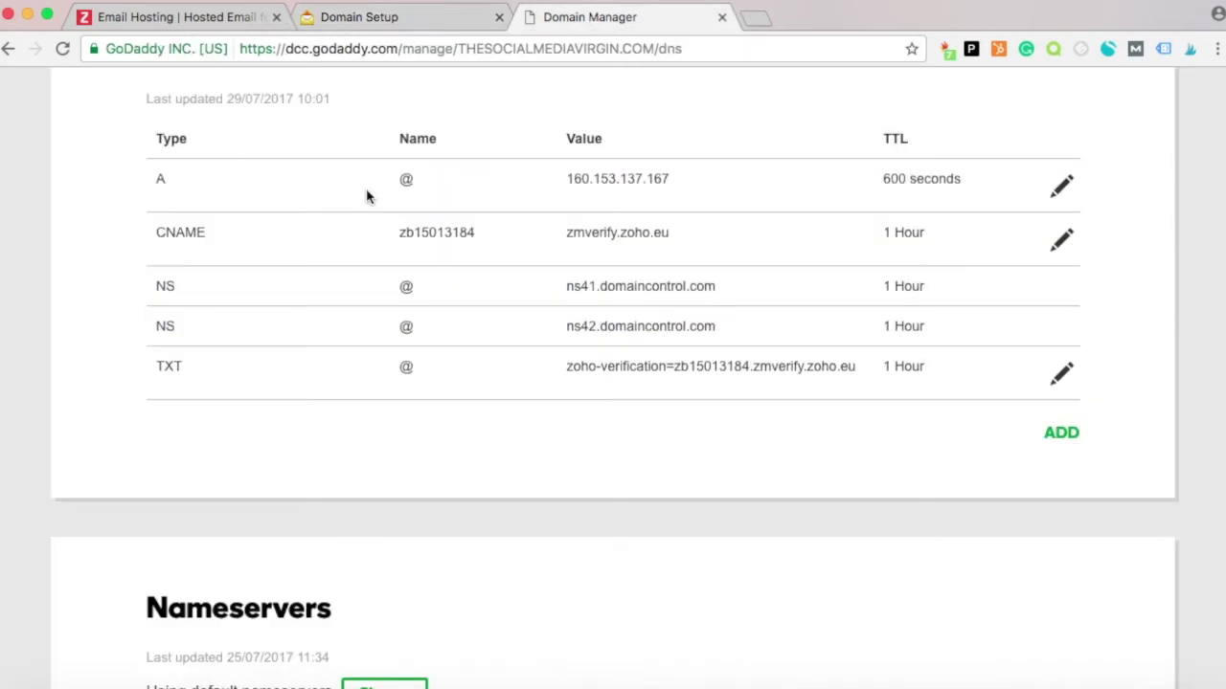
pyautogui.click(1060, 435)
pyautogui.scroll(-1, 671, 479)
pyautogui.click(364, 447)
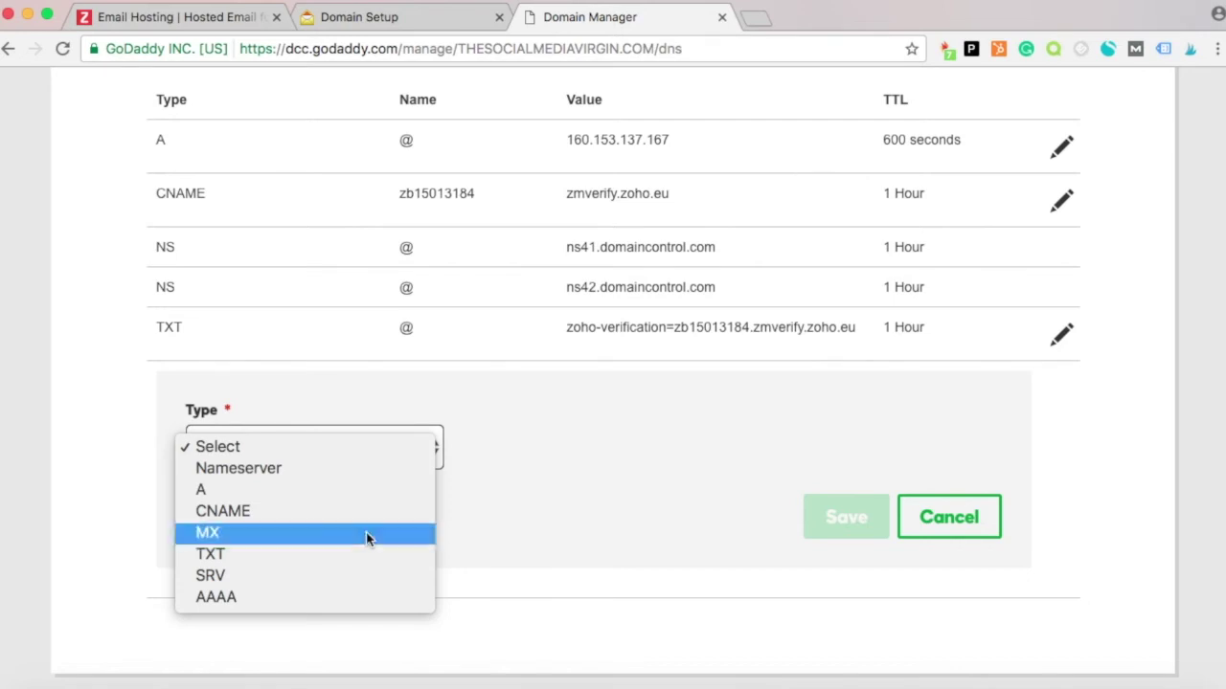
pyautogui.click(365, 533)
# Save the MX record with Host @, Points to mx.zoho.eu and Priority 10.
pyautogui.click(520, 454)
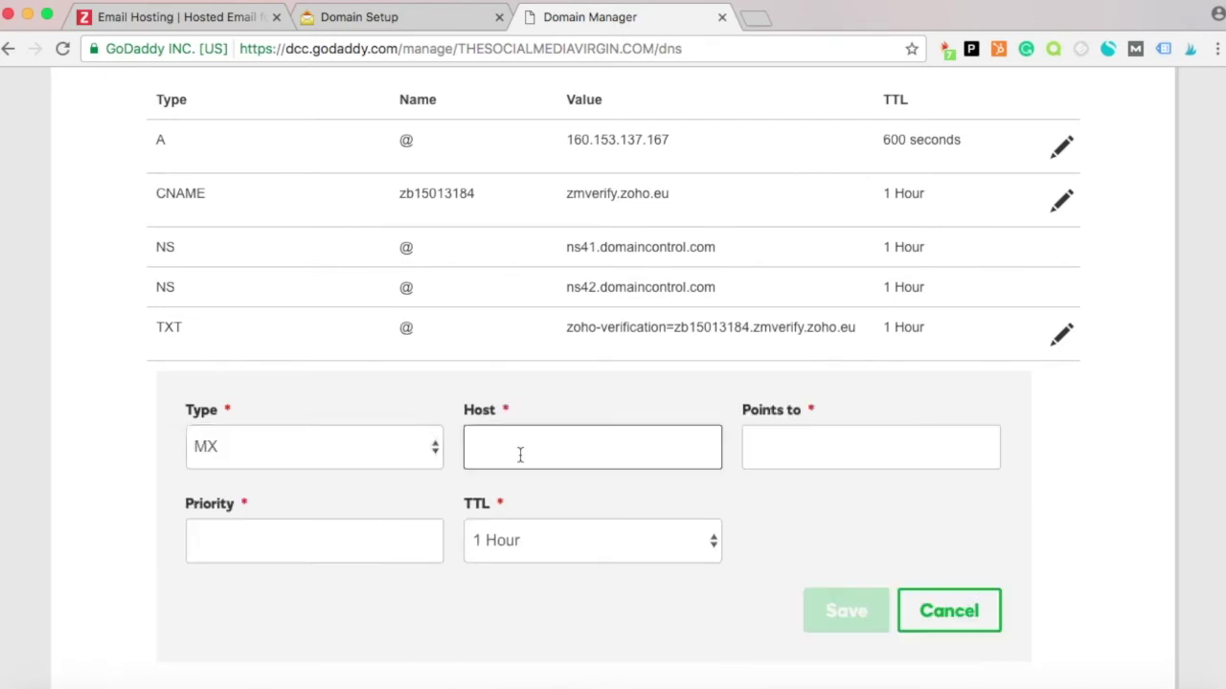
pyautogui.write('@')
pyautogui.press('Tab')
pyautogui.press('super+v')
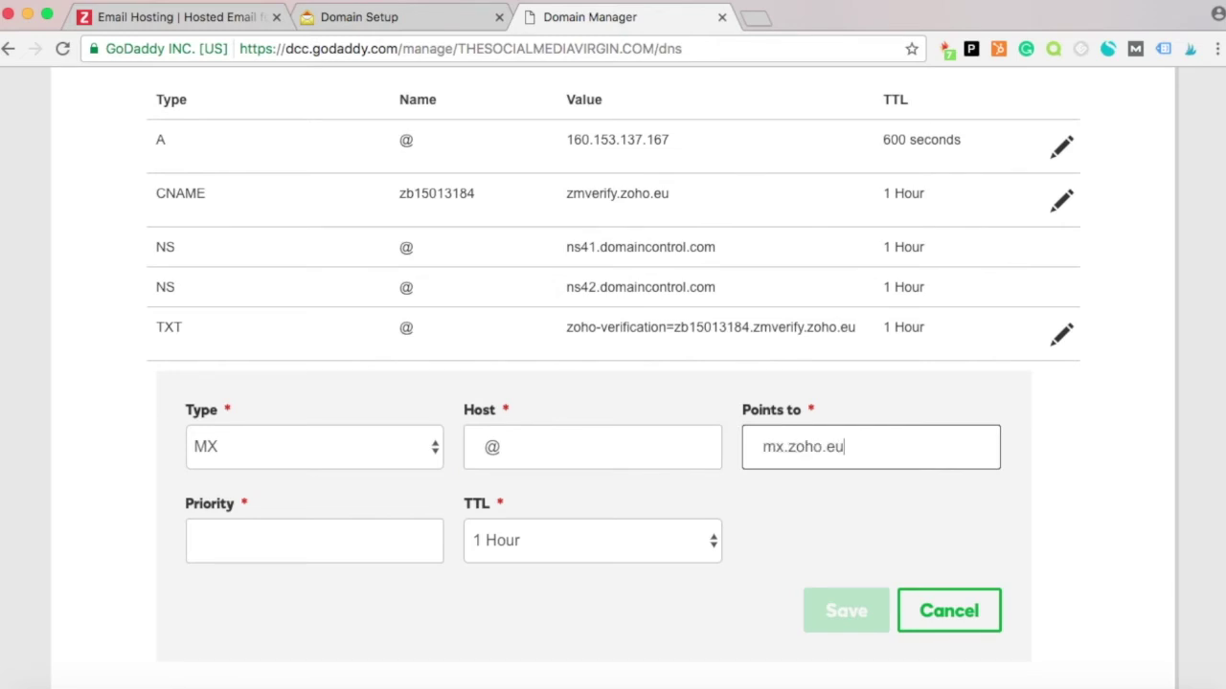
pyautogui.click(379, 23)
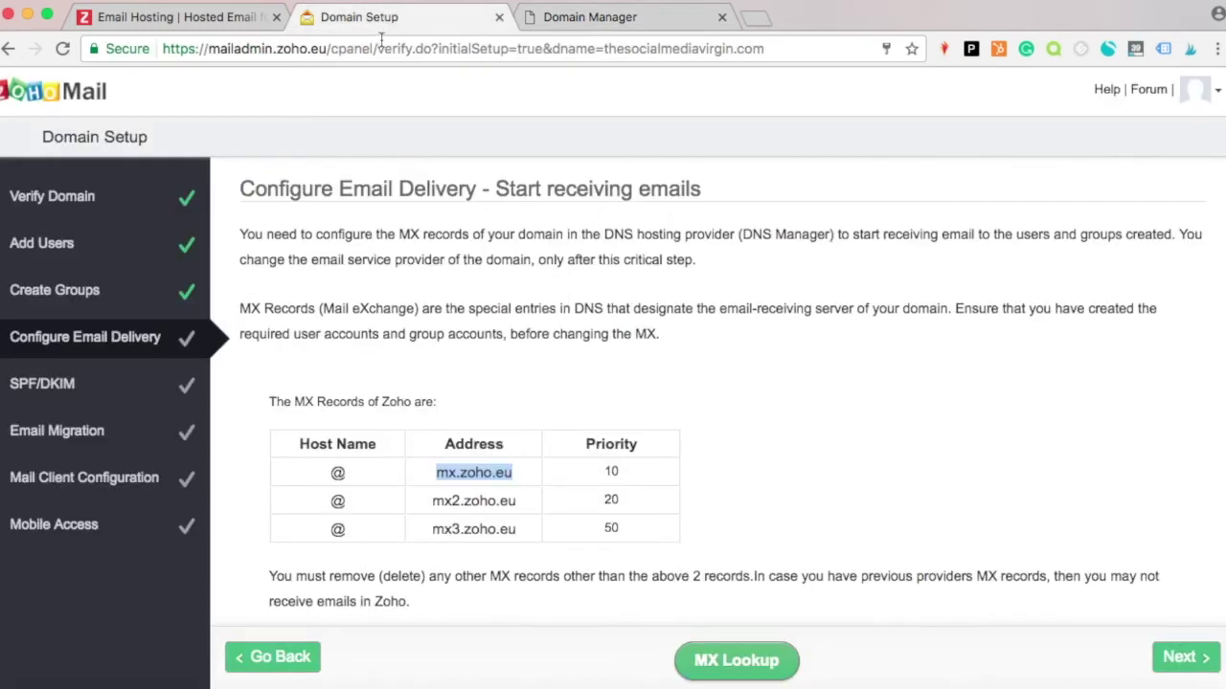
pyautogui.click(648, 18)
pyautogui.click(330, 534)
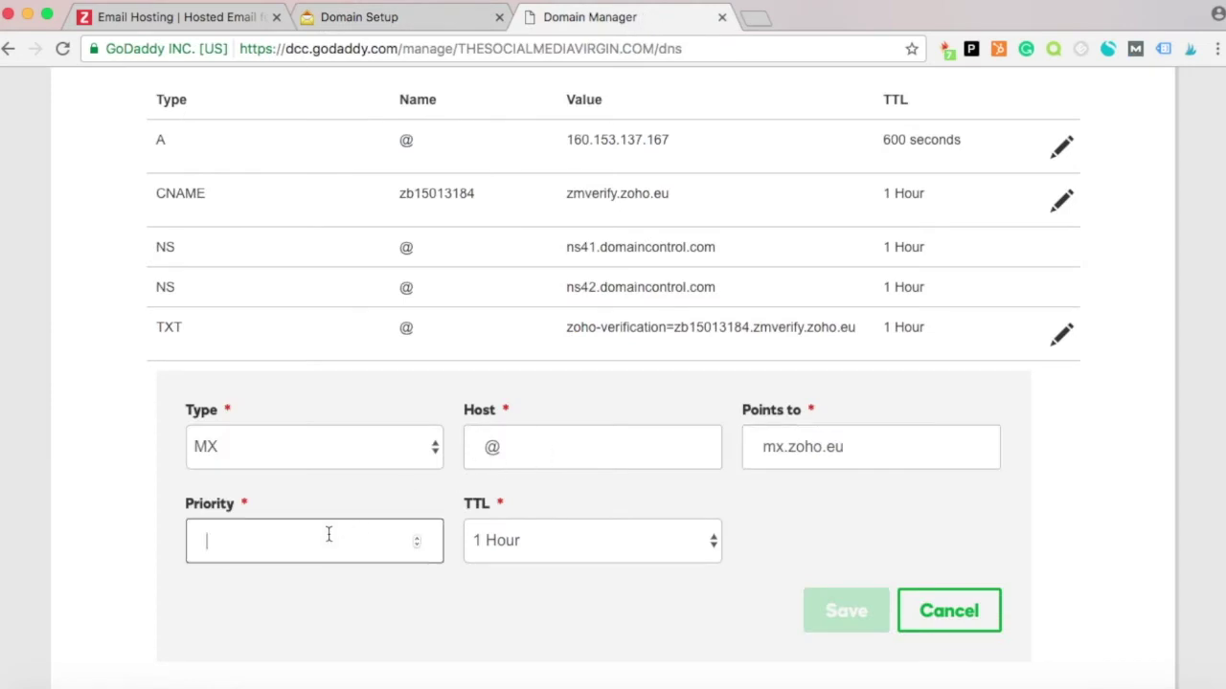
pyautogui.write('10')
pyautogui.click(813, 609)
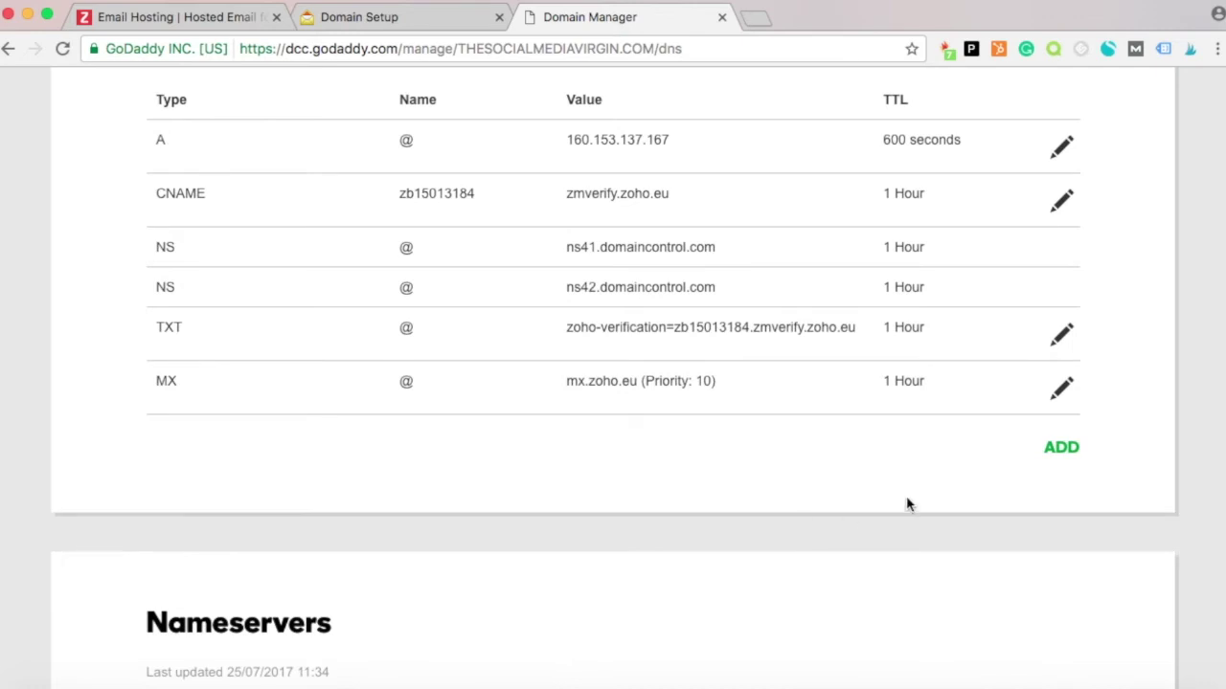
# Copy mx2.zoho.eu from Zoho and start another MX record in GoDaddy.
pyautogui.click(1059, 458)
pyautogui.click(381, 21)
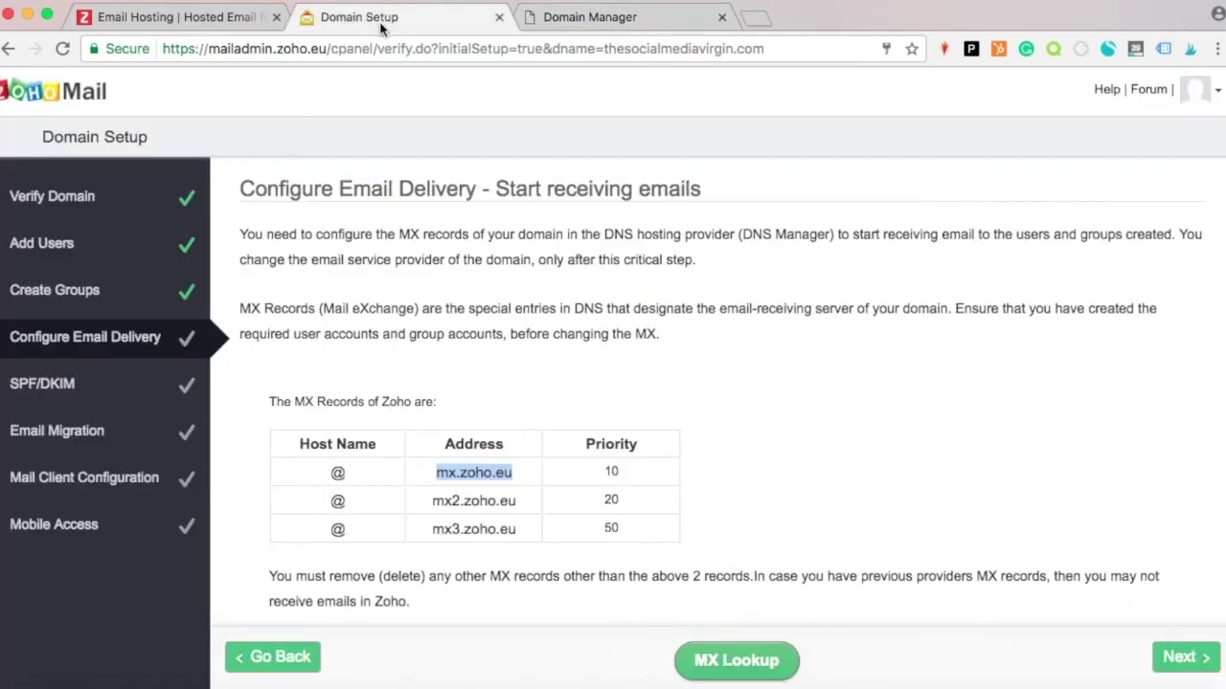
pyautogui.moveTo(518, 502); pyautogui.dragTo(425, 501)
pyautogui.press('super+c')
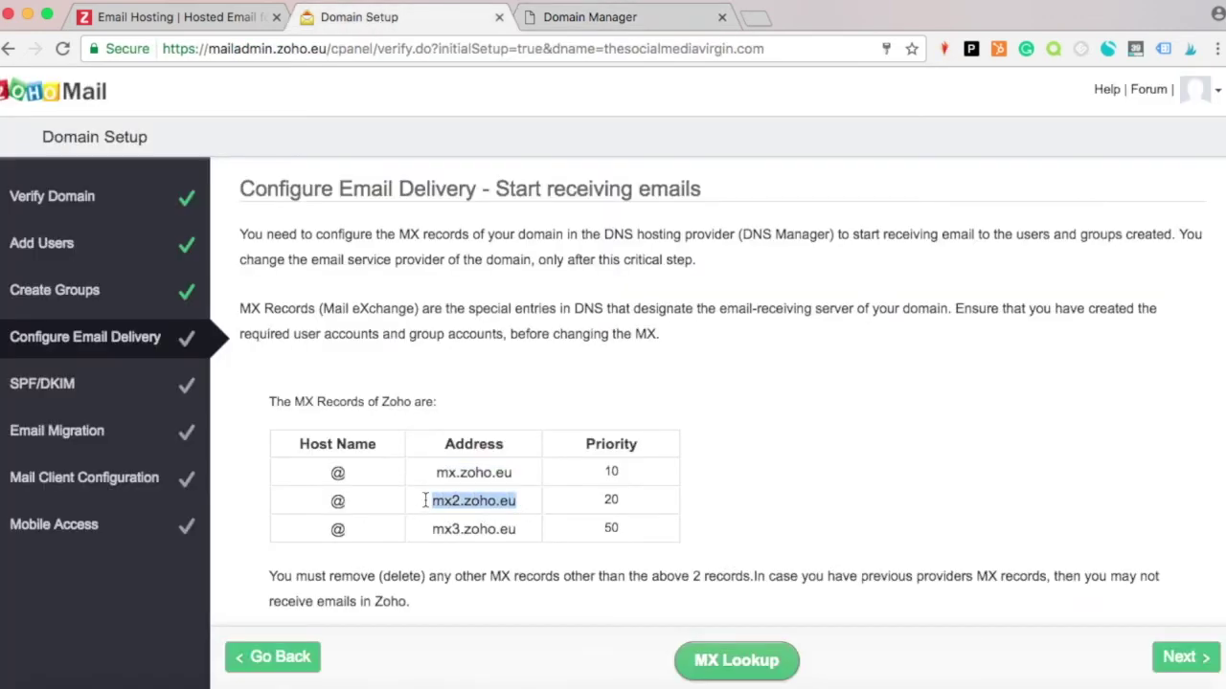
pyautogui.click(650, 16)
pyautogui.click(272, 510)
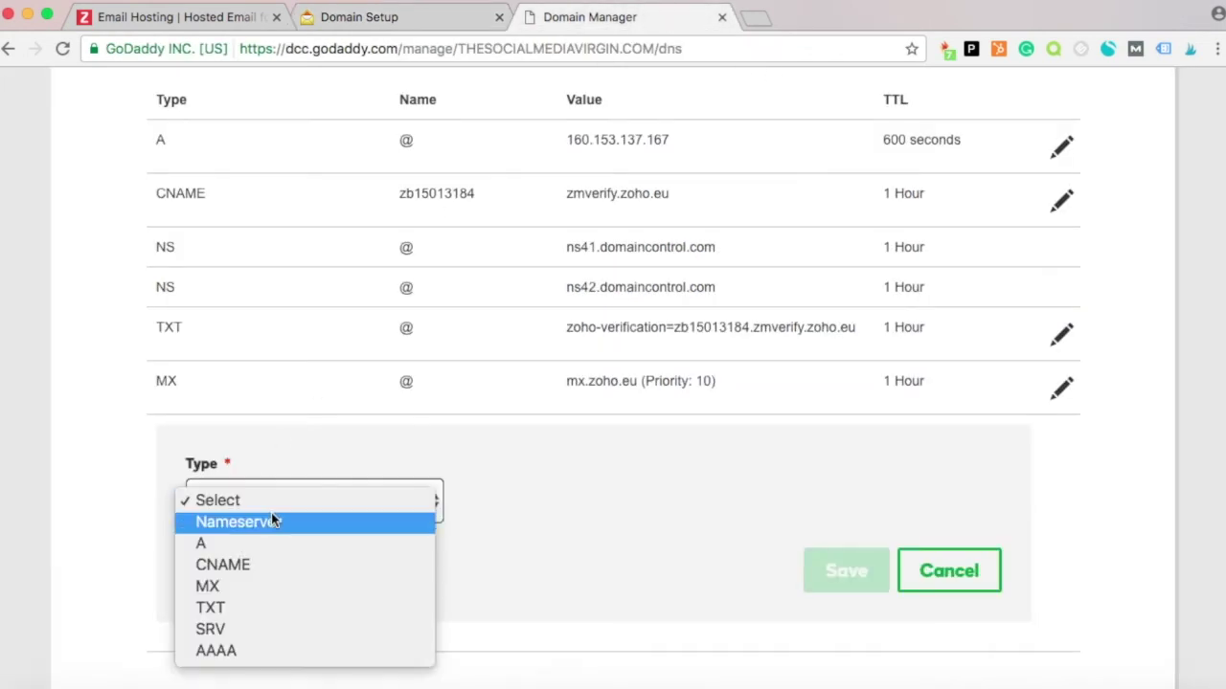
pyautogui.click(256, 586)
# Save the MX record with Host @, Points to mx2.zoho.eu and Priority 20.
pyautogui.click(482, 490)
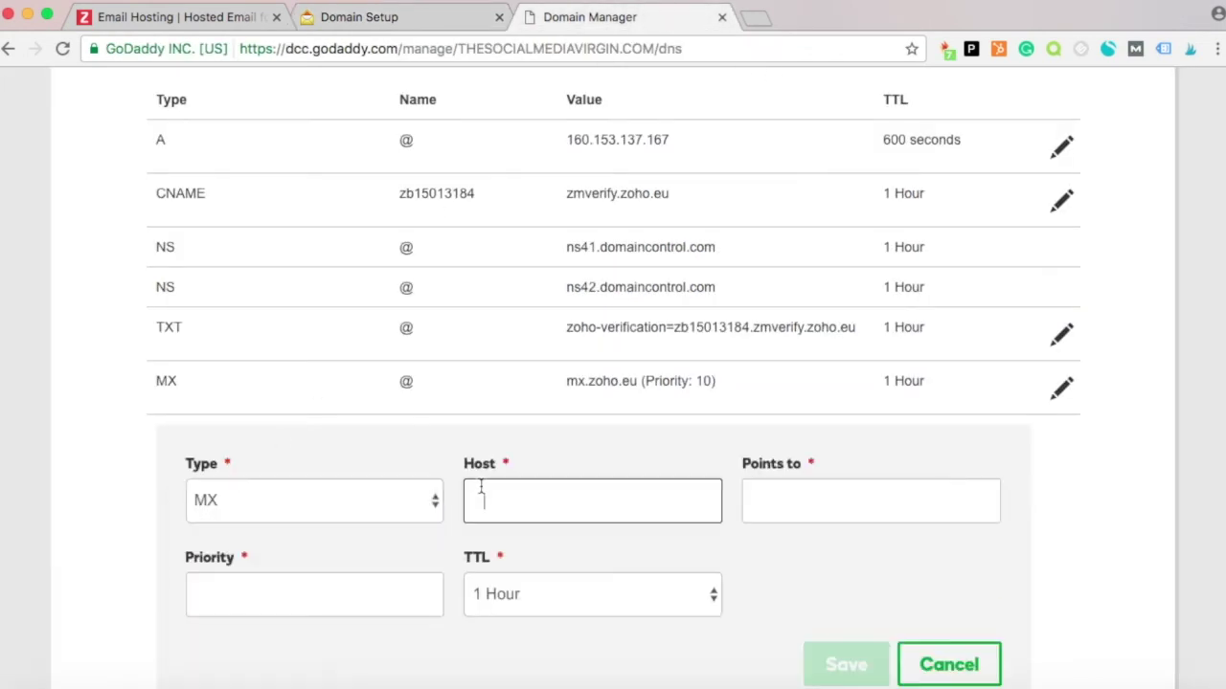
pyautogui.write('@')
pyautogui.press('Tab')
pyautogui.press('super+v')
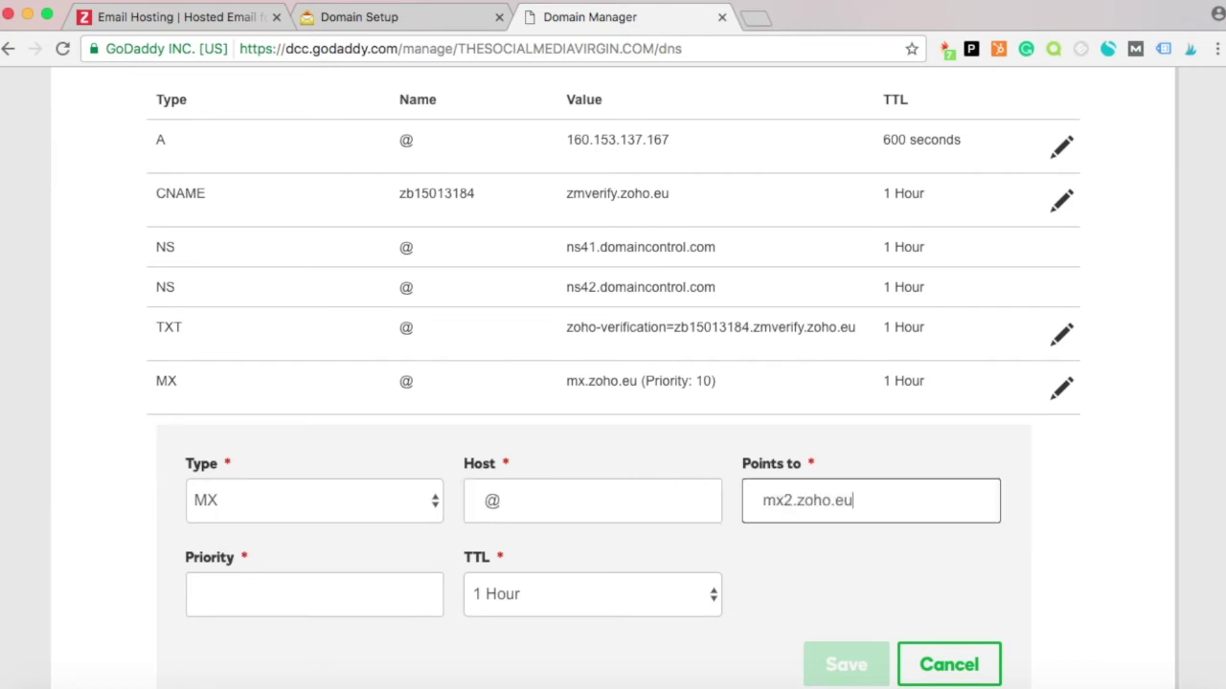
pyautogui.click(365, 21)
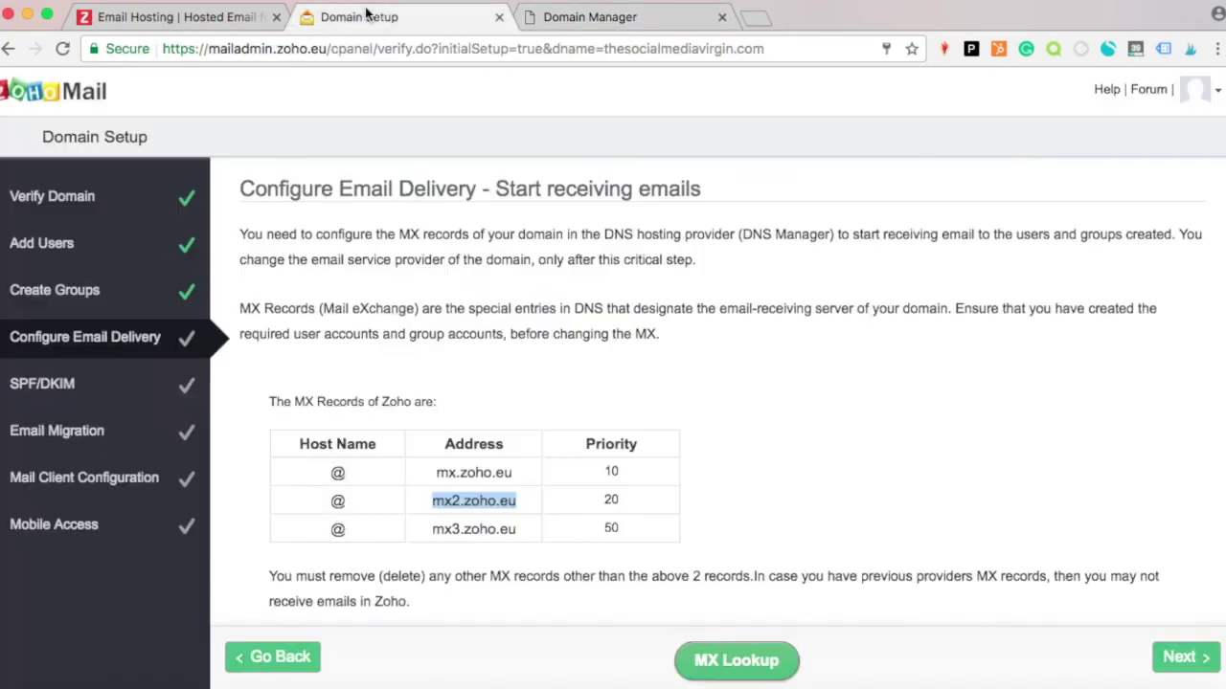
pyautogui.click(573, 26)
pyautogui.click(198, 580)
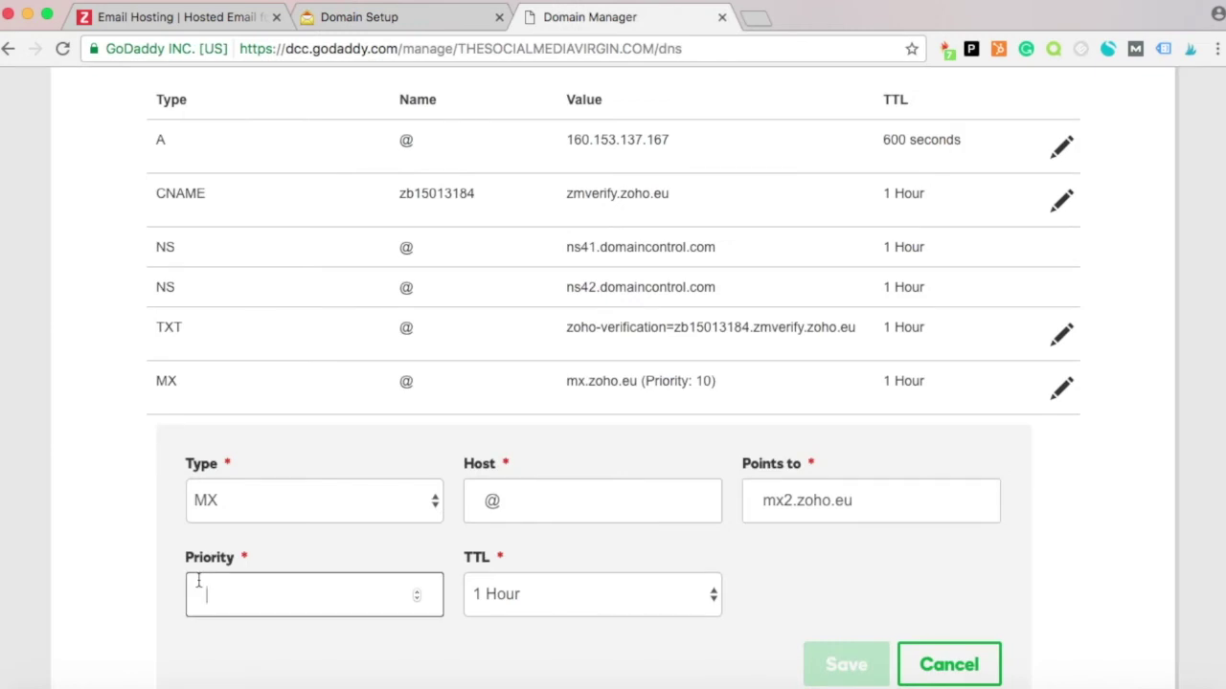
pyautogui.write('20')
pyautogui.click(812, 656)
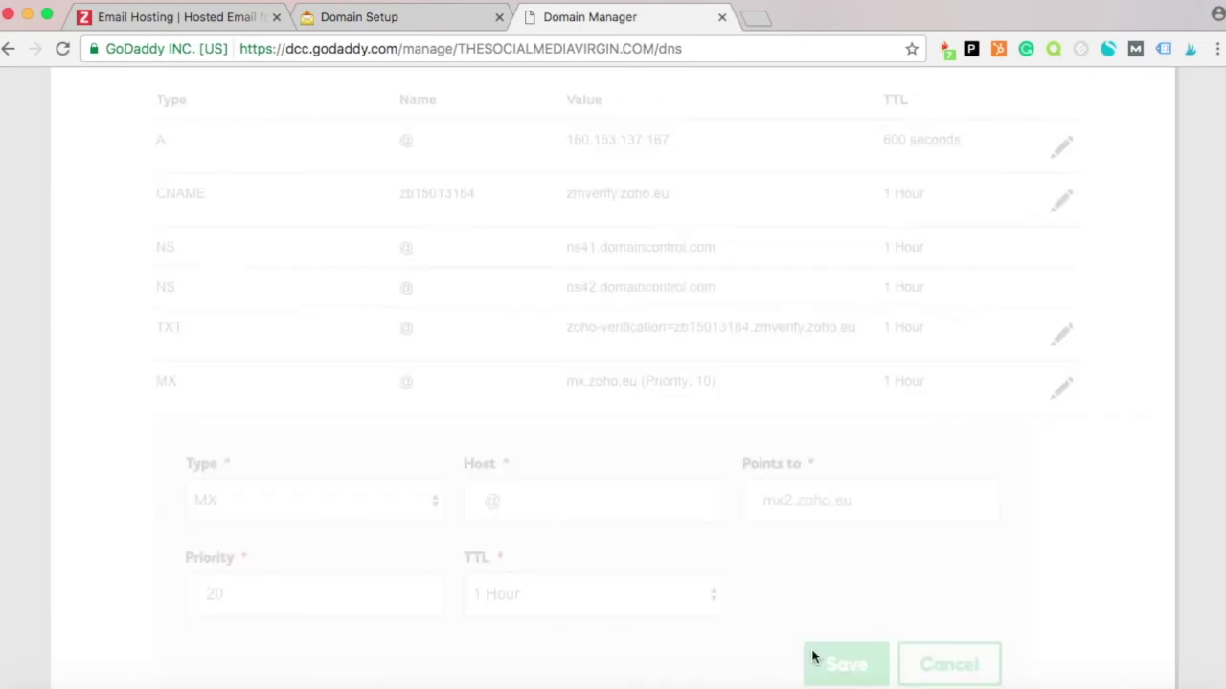
pyautogui.scroll(-3, 1053, 364)
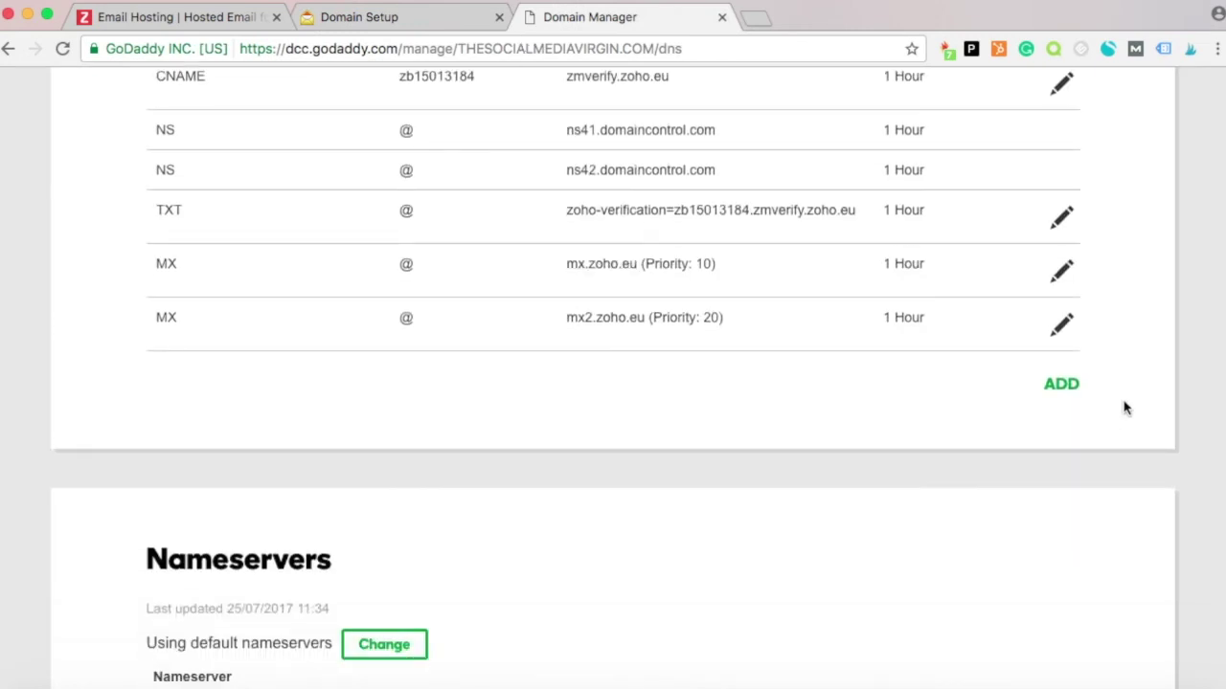
# Copy mx3.zoho.eu from Zoho and start a third MX record in GoDaddy.
pyautogui.click(1061, 384)
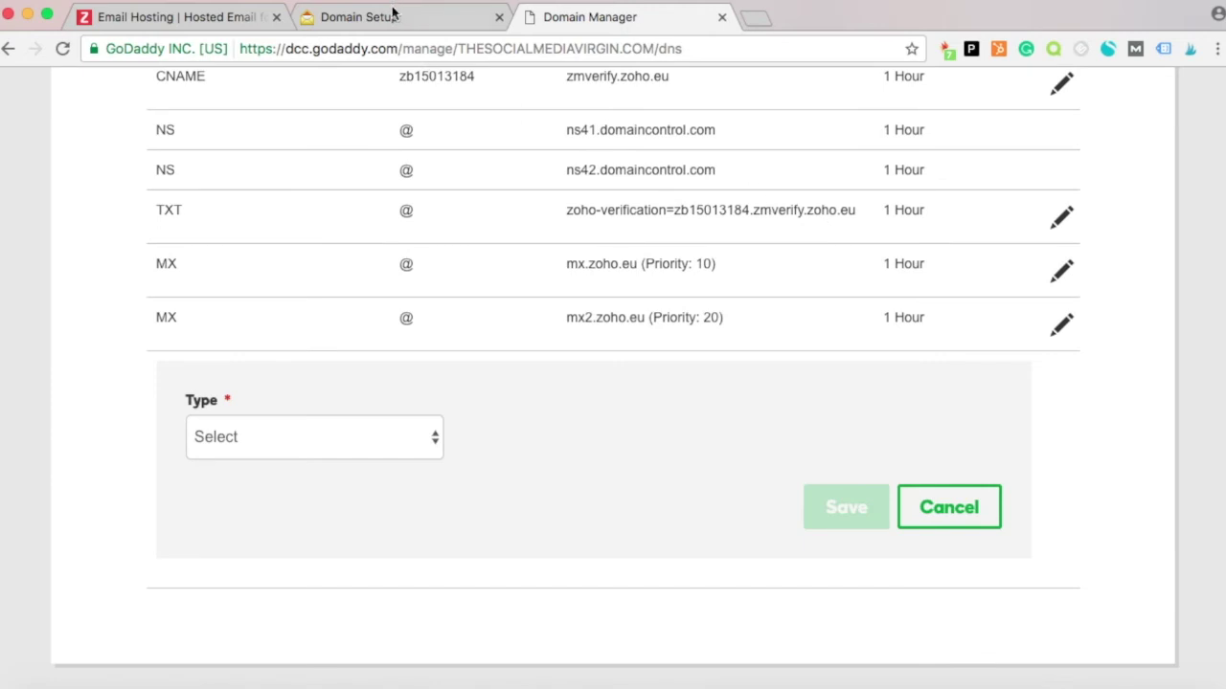
pyautogui.click(392, 13)
pyautogui.moveTo(522, 532); pyautogui.dragTo(427, 533)
pyautogui.press('super+c')
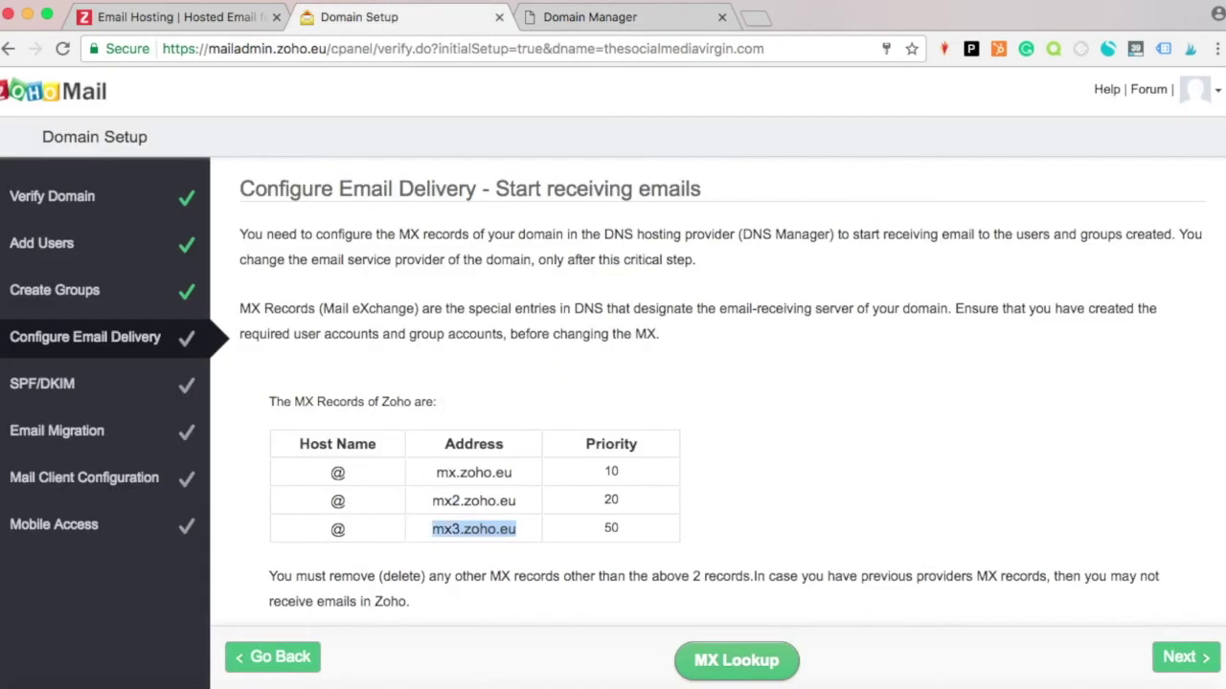
pyautogui.click(667, 16)
pyautogui.click(277, 441)
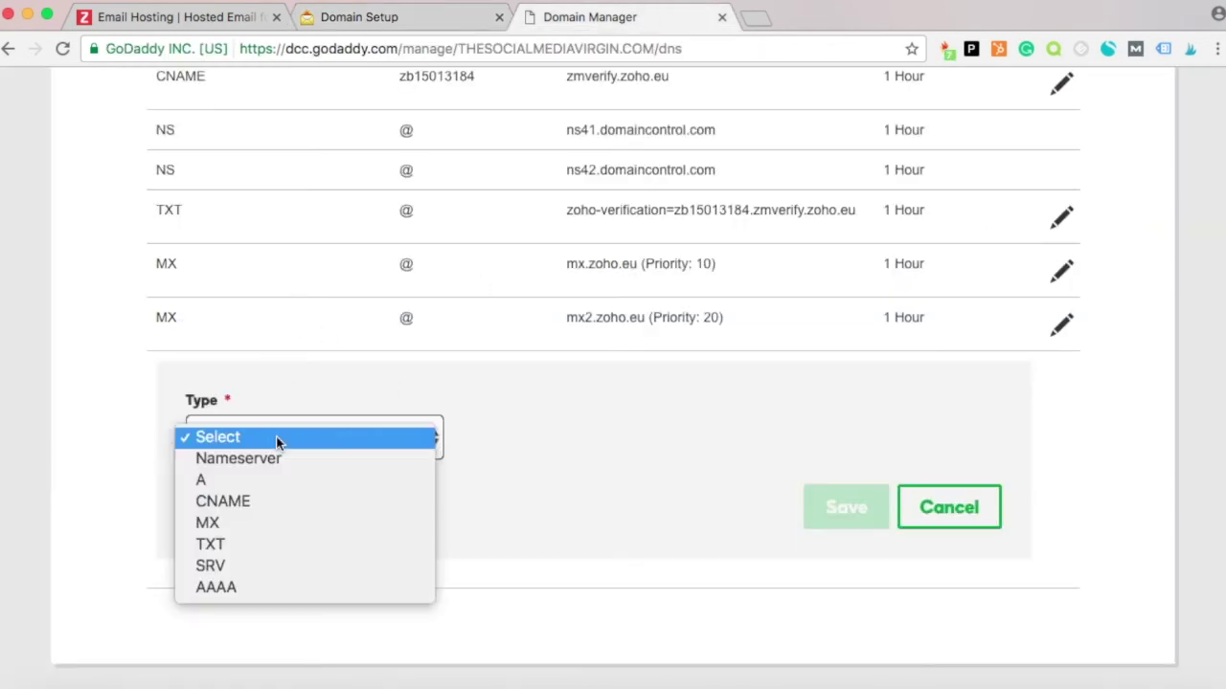
pyautogui.click(248, 522)
# Save the MX record with Host @, Points to mx3.zoho.eu and Priority 50.
pyautogui.click(501, 423)
pyautogui.write('@')
pyautogui.click(786, 431)
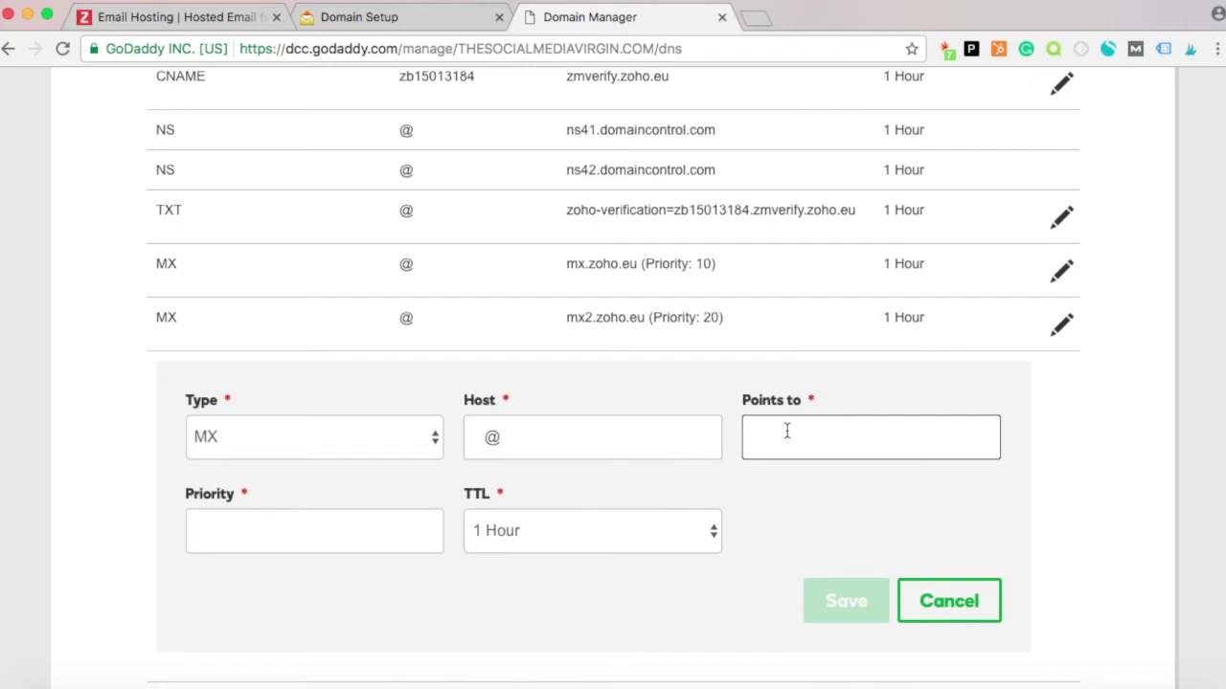
pyautogui.press('super+v')
pyautogui.click(400, 527)
pyautogui.write('5')
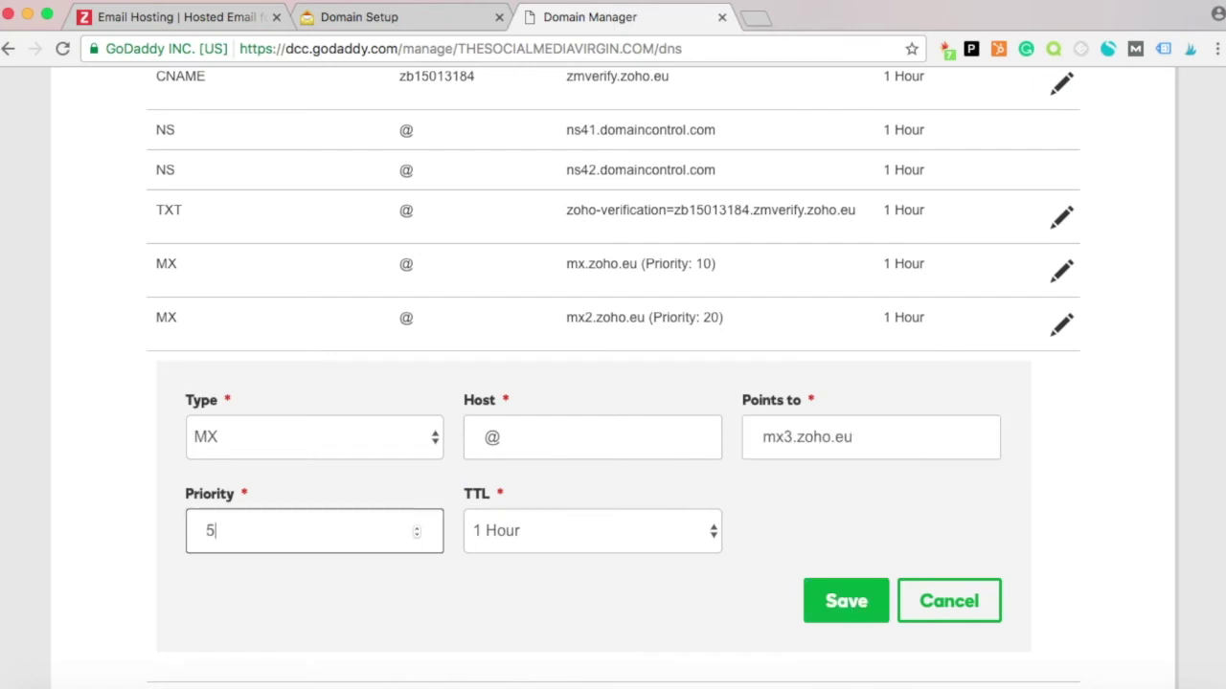
pyautogui.click(829, 596)
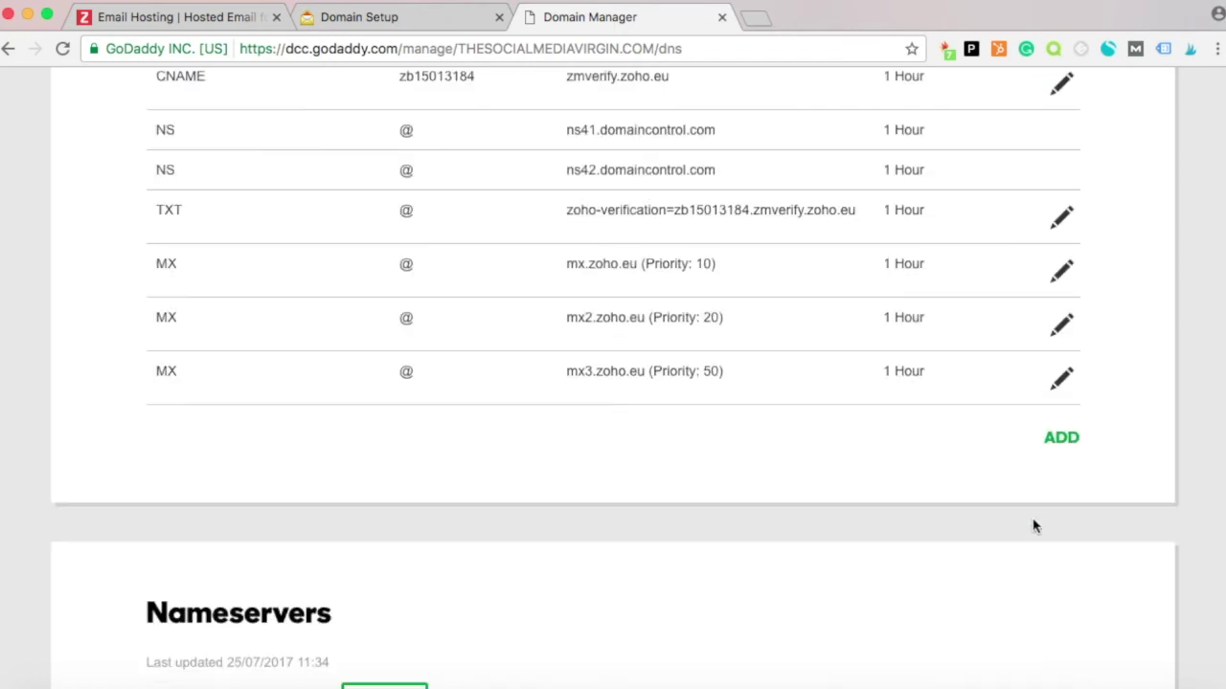
pyautogui.click(400, 14)
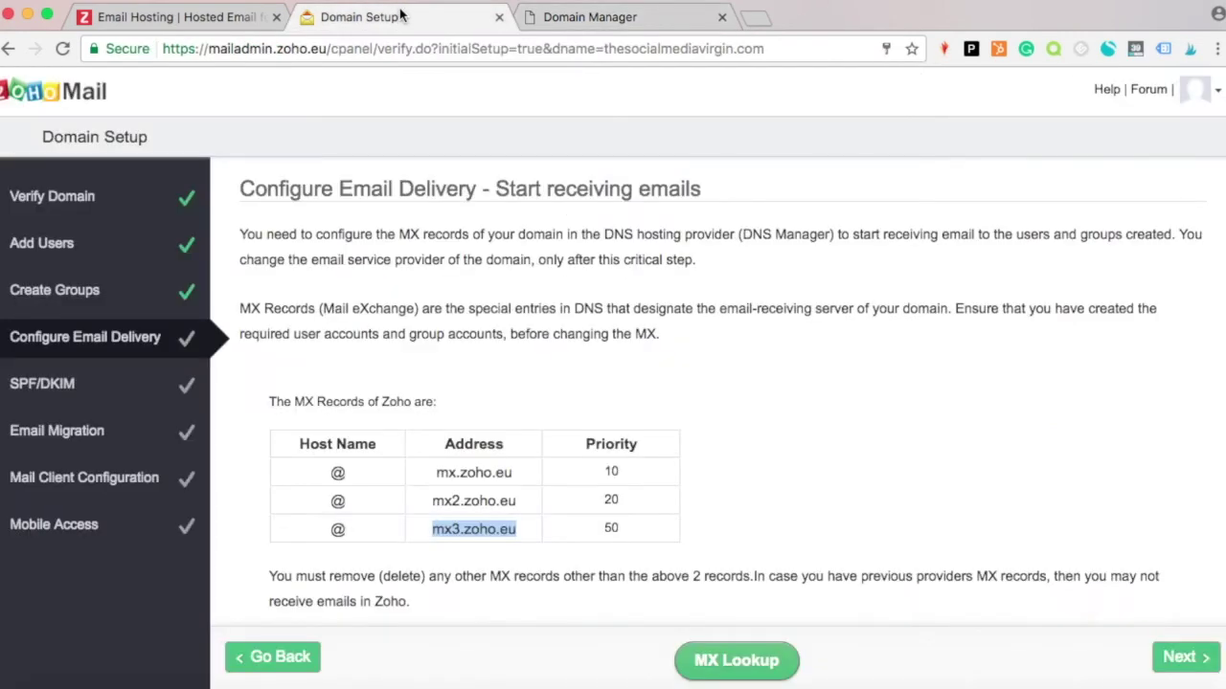
# Skip through email delivery, SPF/DKIM, migration, mail client and mobile access steps.
pyautogui.click(1178, 658)
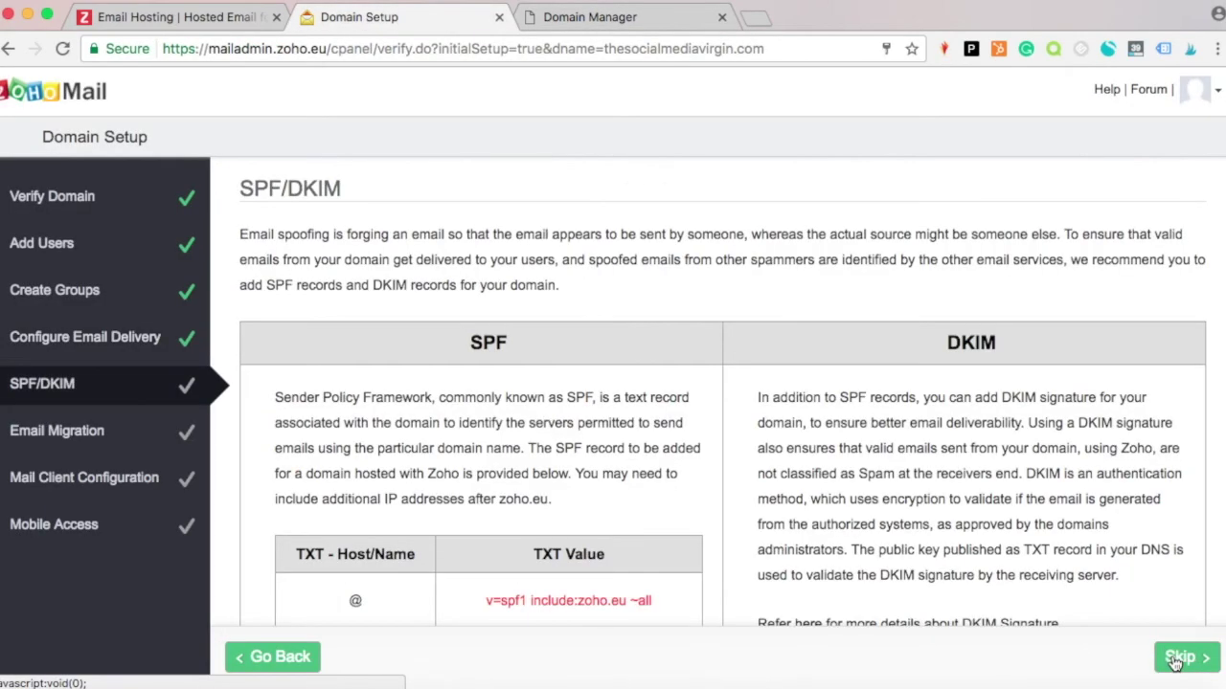
pyautogui.scroll(-2, 1176, 661)
pyautogui.scroll(2, 1176, 661)
pyautogui.scroll(-2, 1176, 661)
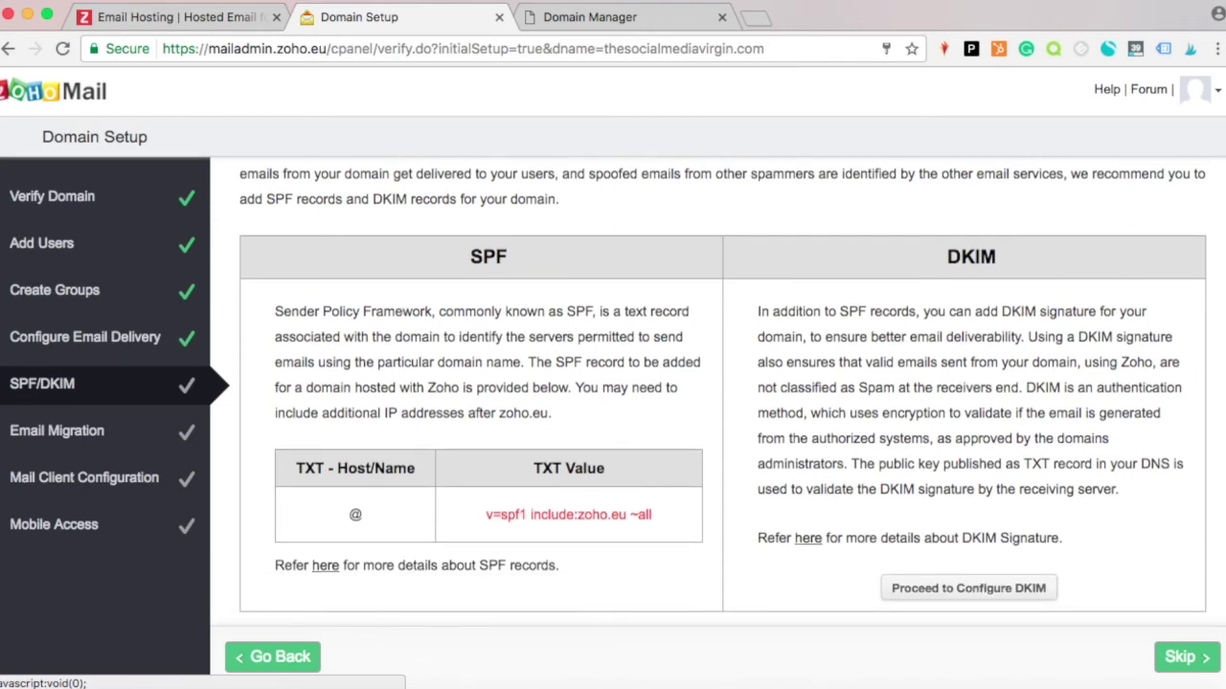
pyautogui.click(1177, 669)
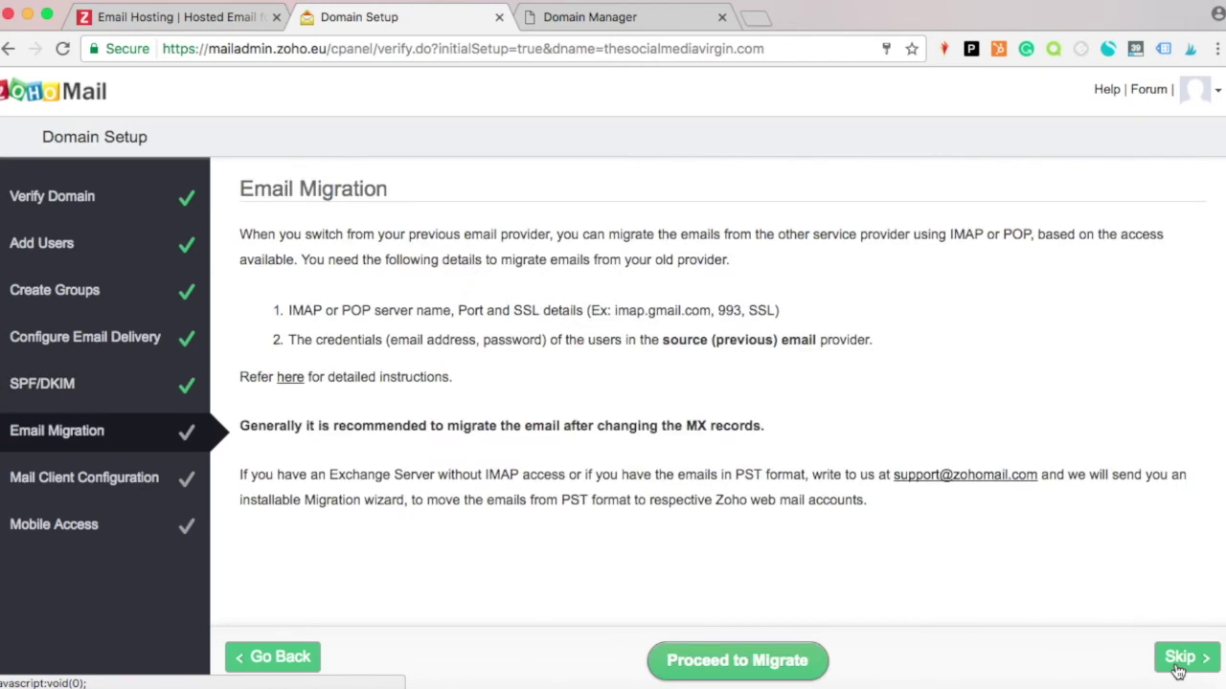
pyautogui.click(1178, 669)
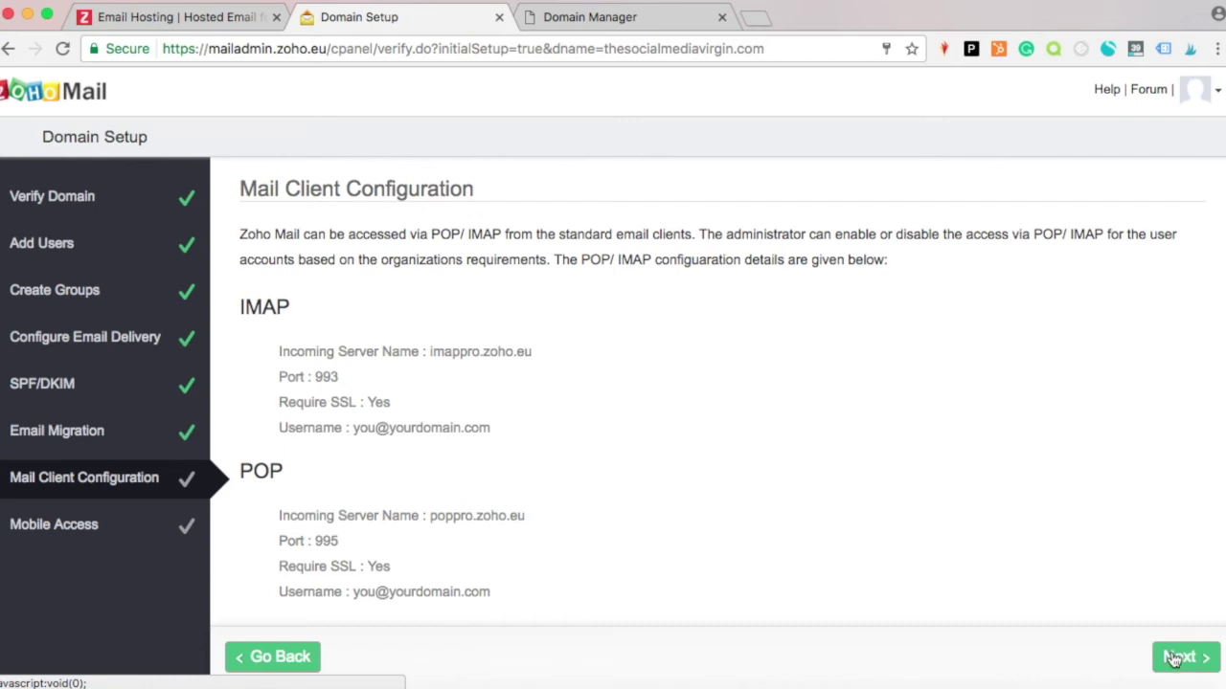
pyautogui.click(1174, 660)
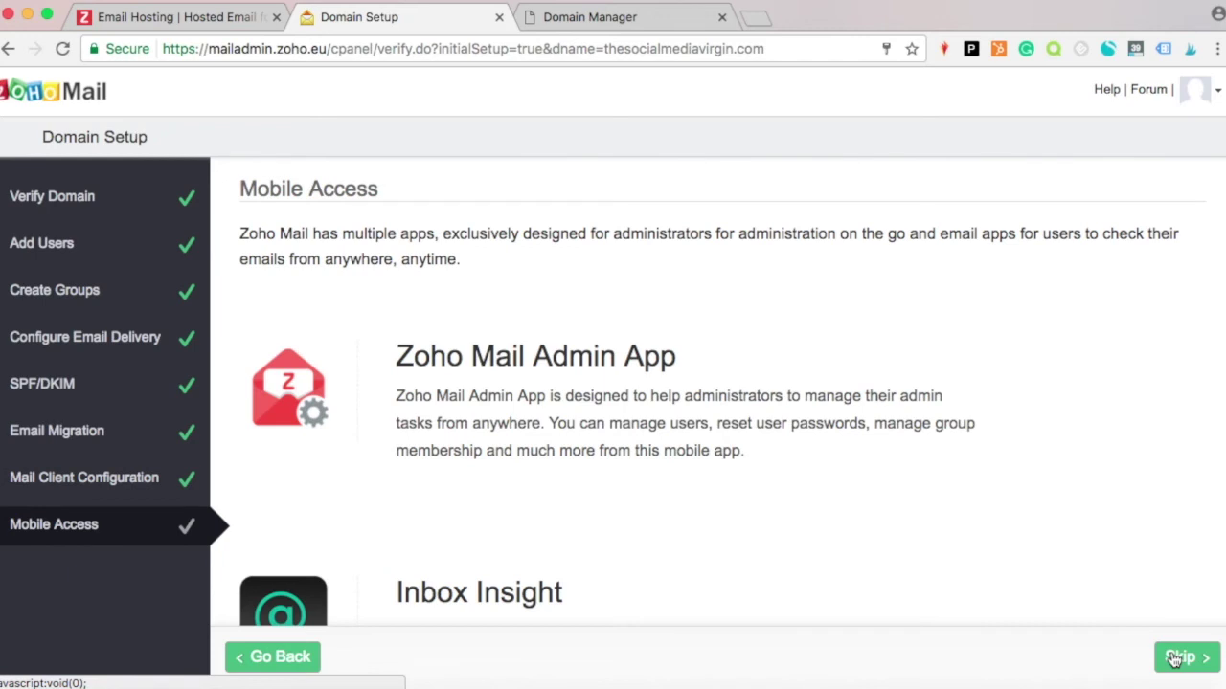
pyautogui.scroll(-7, 1174, 659)
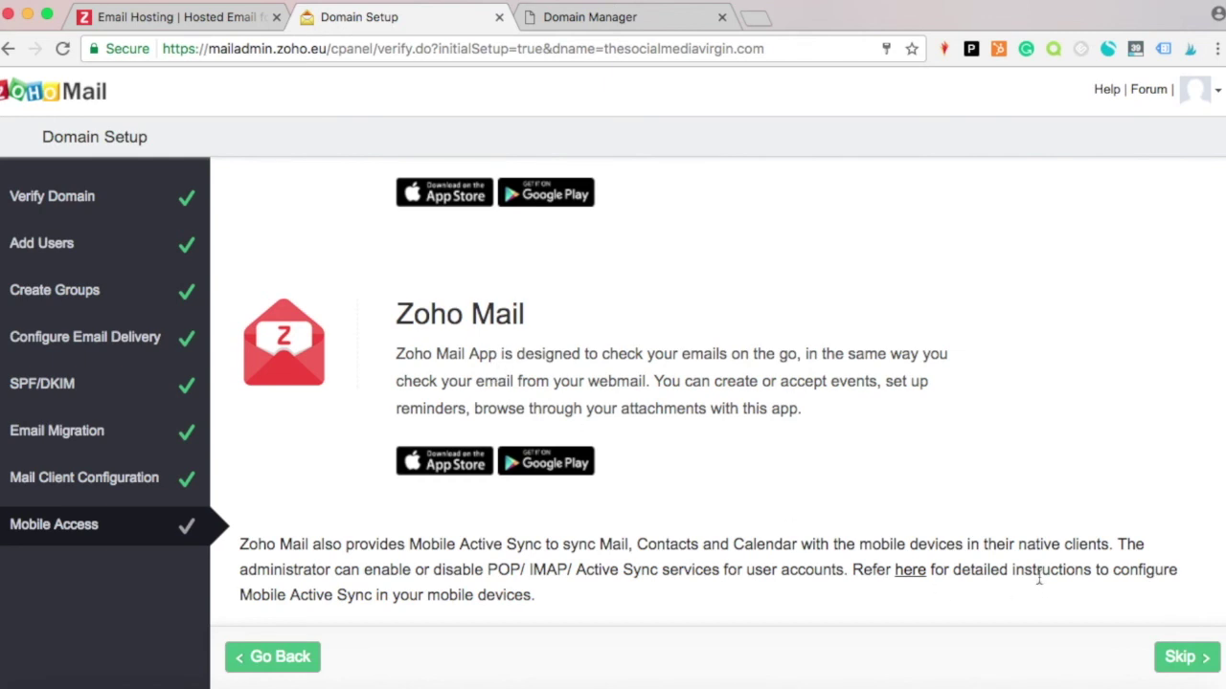
pyautogui.click(1177, 668)
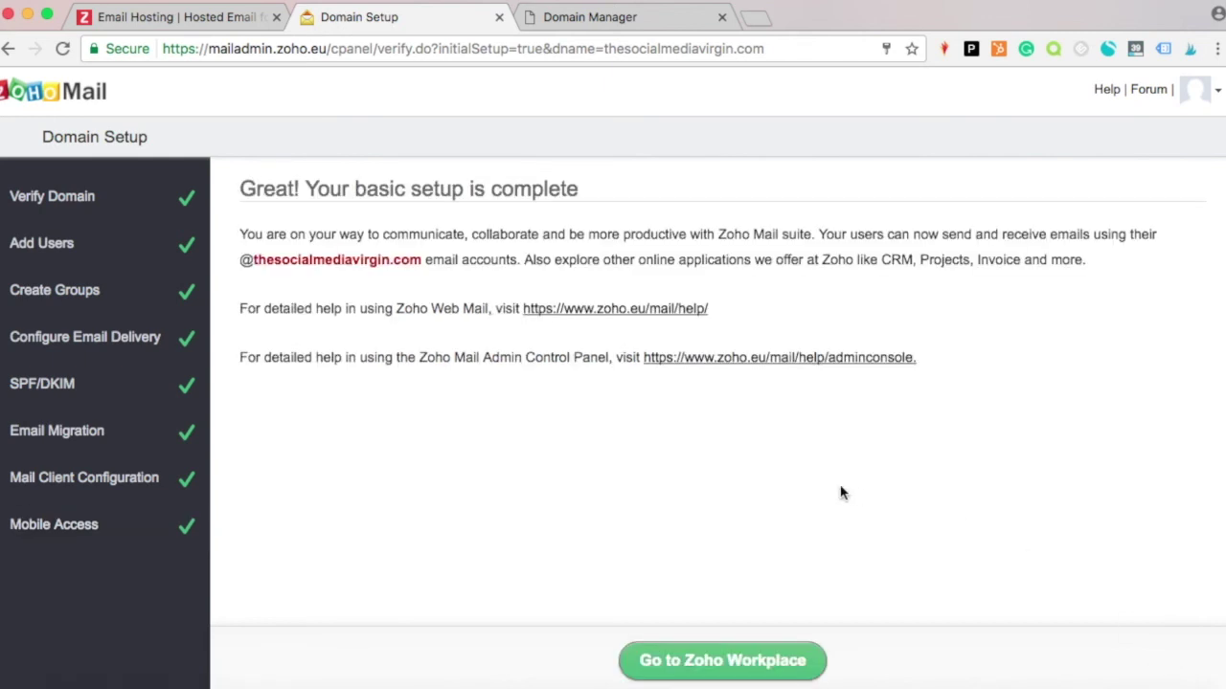
# Continue to Zoho Workplace and launch Mail from the Mail Suite apps.
pyautogui.click(693, 679)
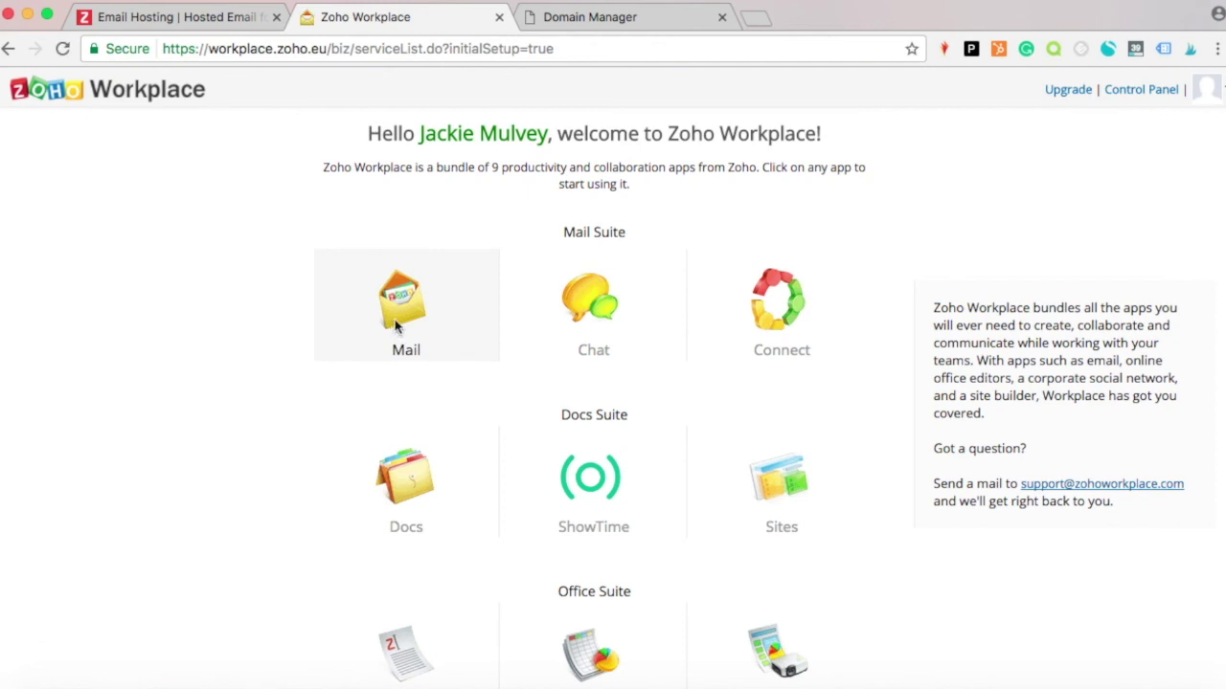
pyautogui.click(397, 329)
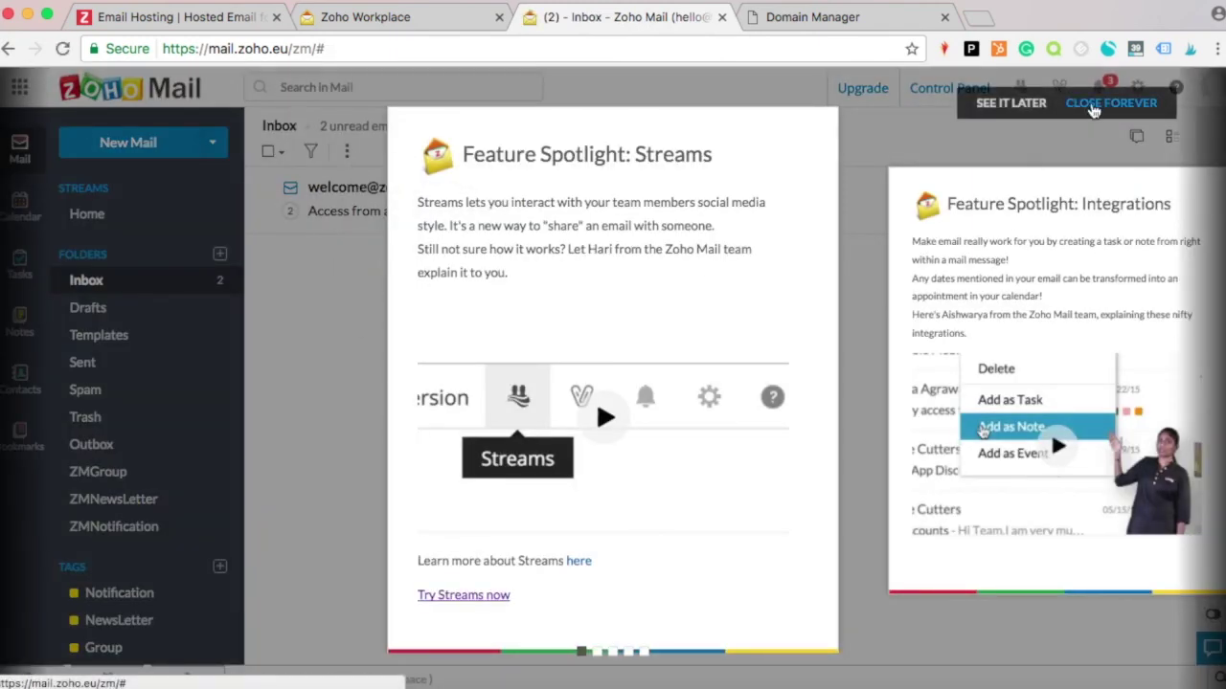
# Close the Feature Spotlight forever, then open 'Welcome to Zoho Mail' and start a reply.
pyautogui.click(1091, 107)
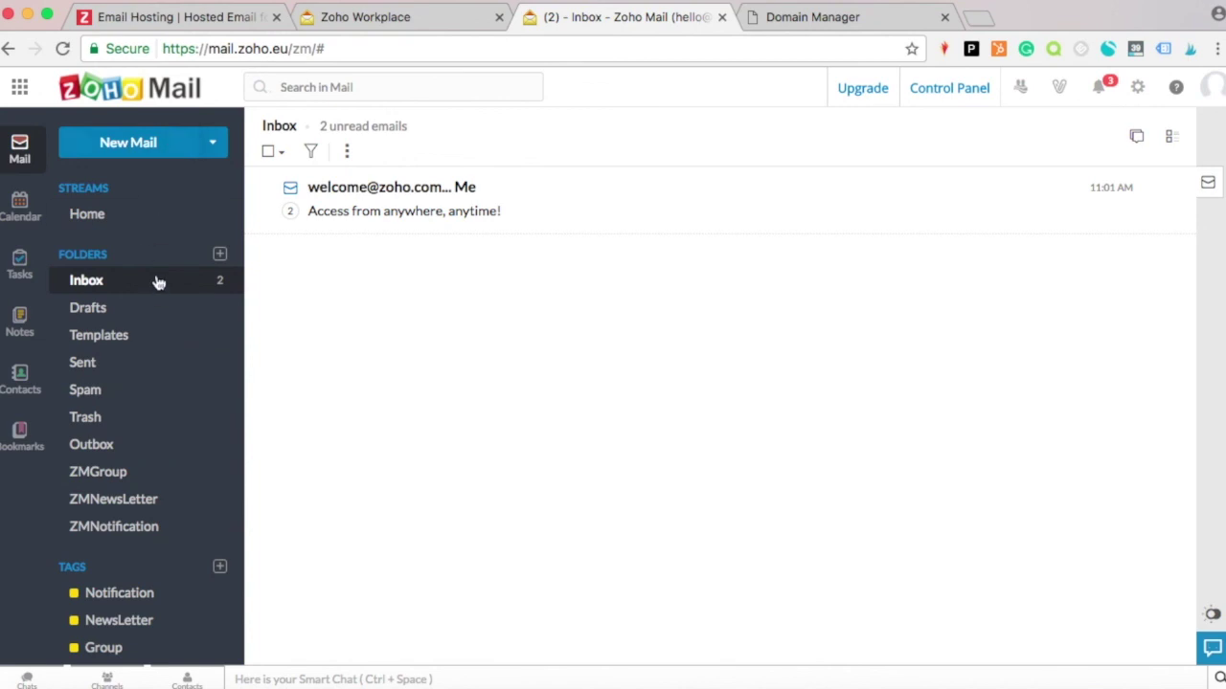
pyautogui.click(392, 197)
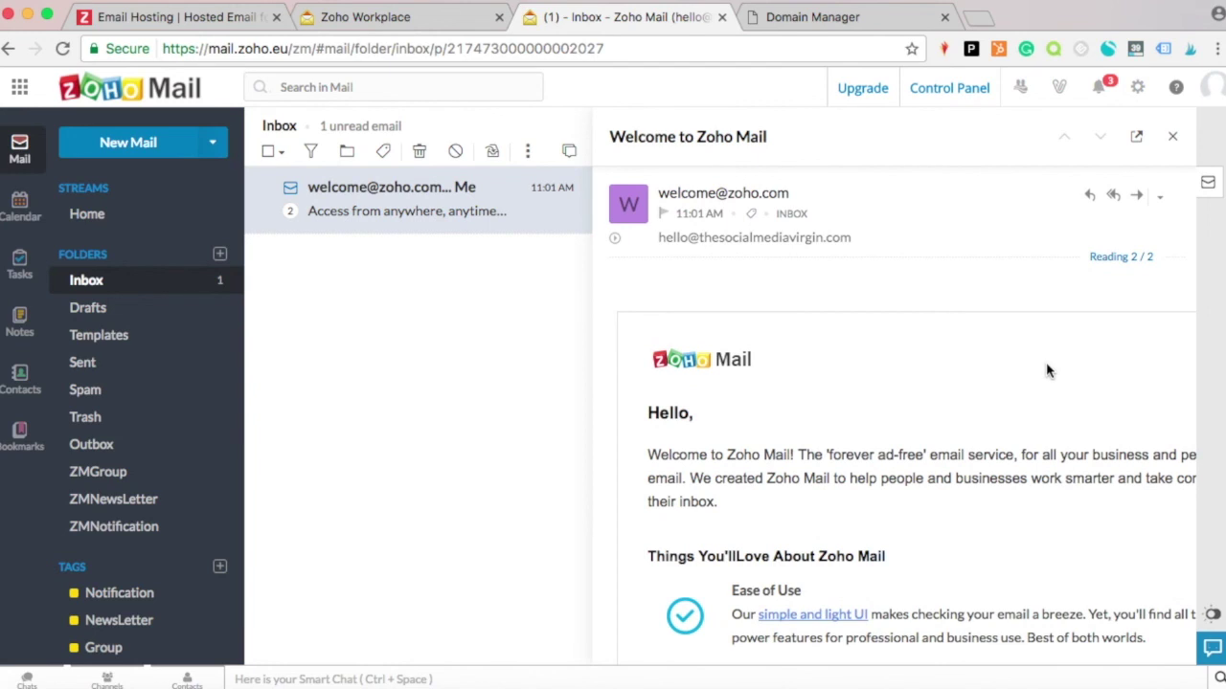
pyautogui.click(1093, 197)
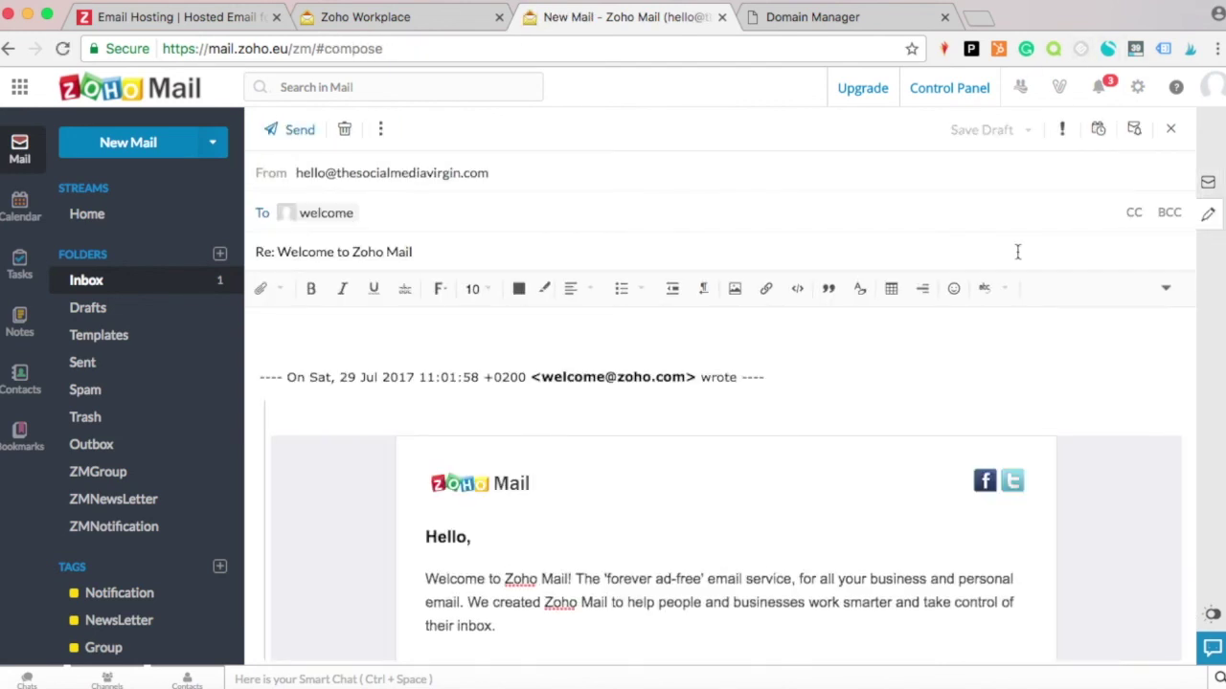